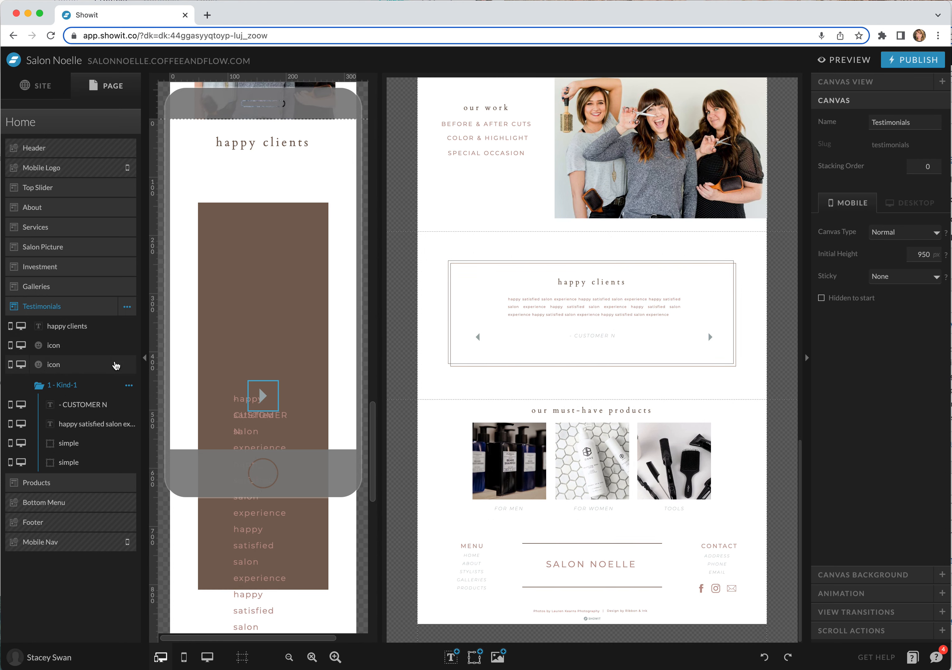
# Step: Add a second canvas view to the Testimonials canvas and open View 2
pyautogui.click(682, 273)
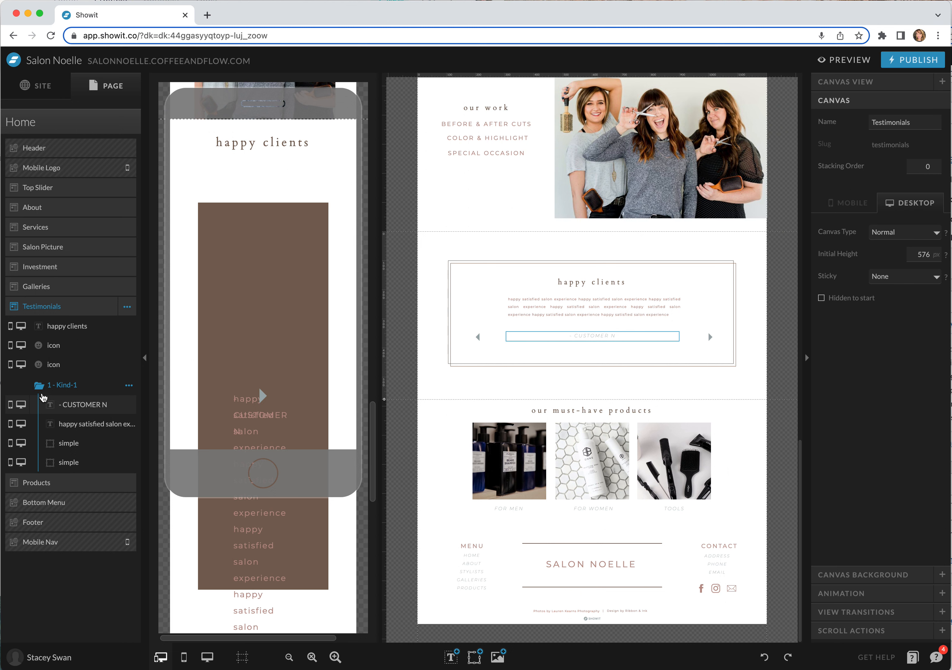
pyautogui.click(128, 310)
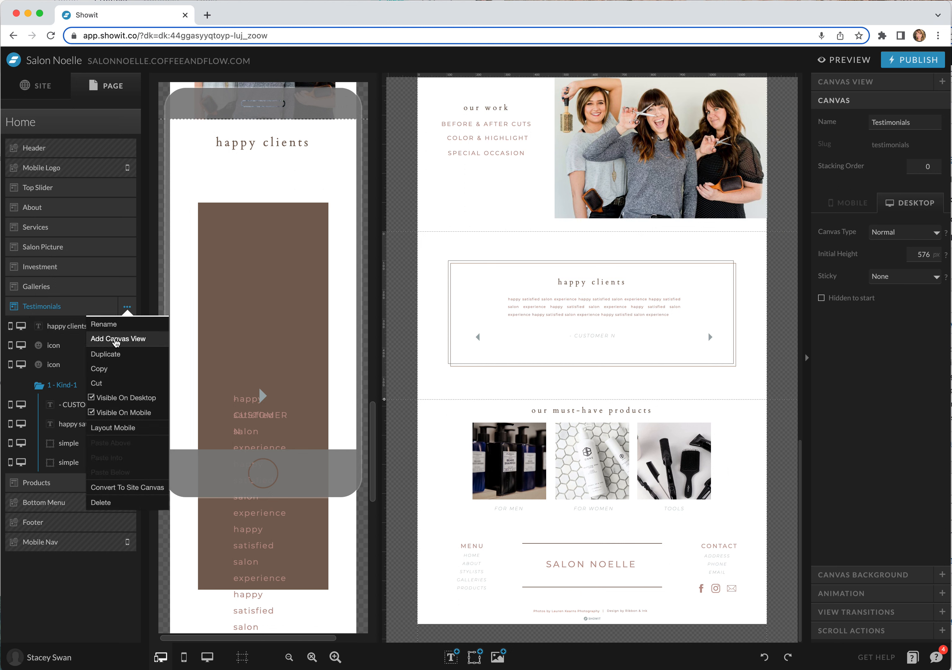
pyautogui.click(142, 342)
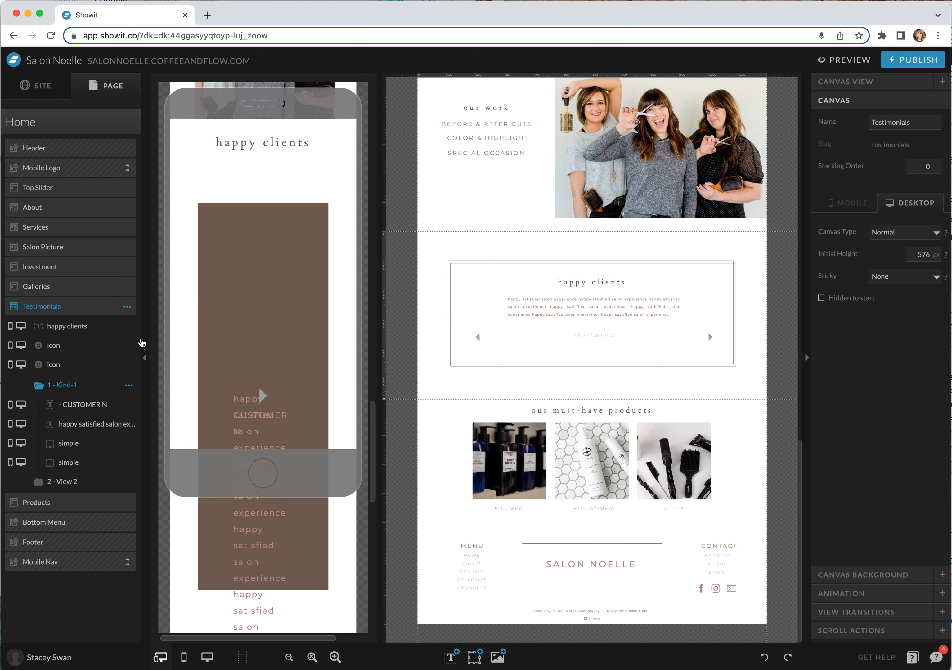
pyautogui.click(84, 485)
# Step: Delete View 2 from the Testimonials canvas and reopen the 1 - Kind-1 view
pyautogui.click(128, 405)
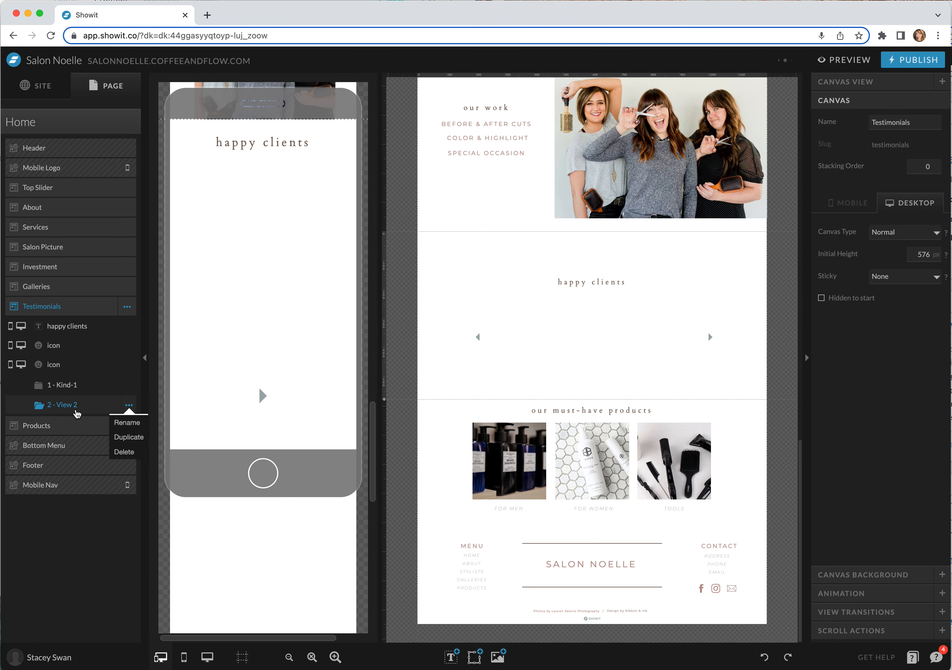
pyautogui.click(126, 451)
pyautogui.click(65, 386)
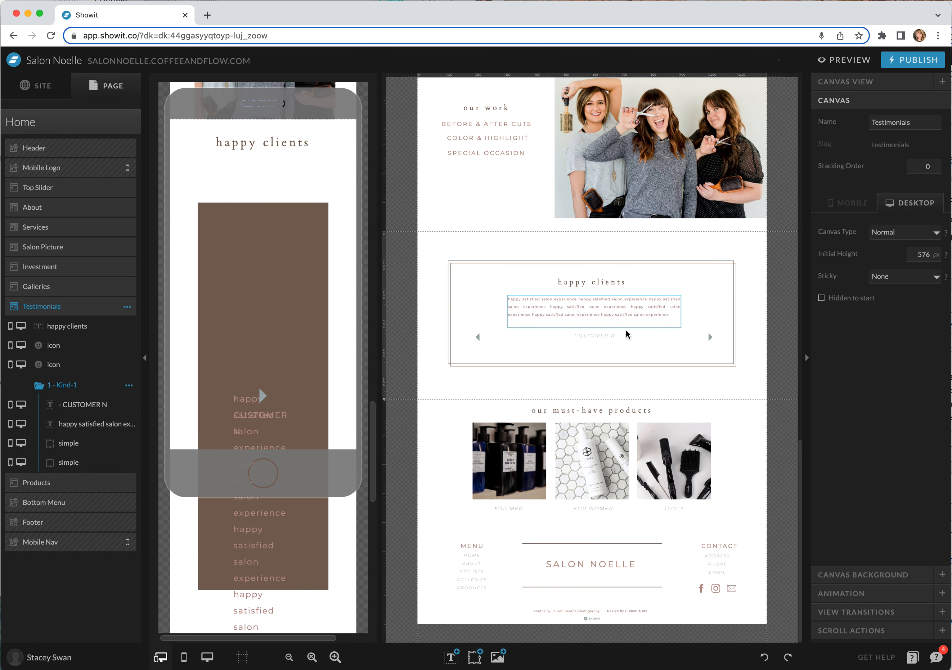
# Step: Examine the two frame rectangles, the heading and the testimonial text in the desktop Testimonials canvas, along with the canvas area around them
pyautogui.click(644, 284)
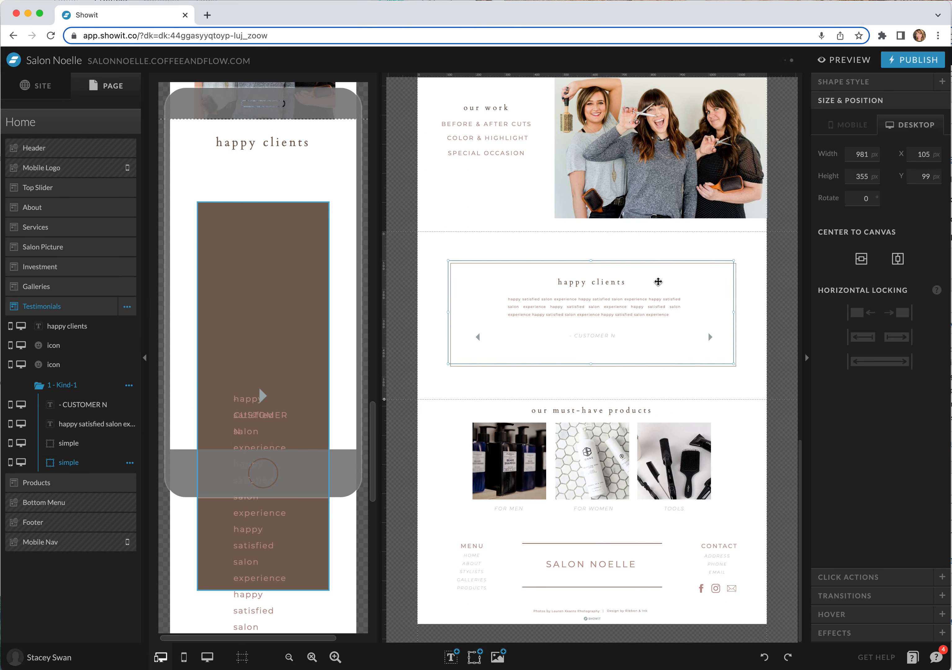
pyautogui.click(685, 372)
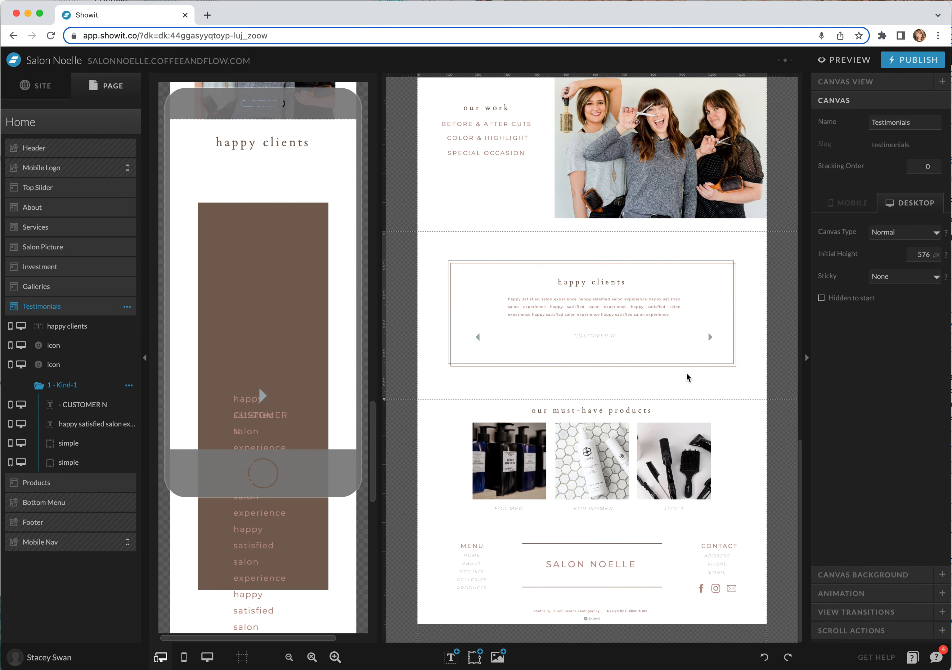
pyautogui.click(601, 288)
pyautogui.click(606, 304)
pyautogui.click(603, 264)
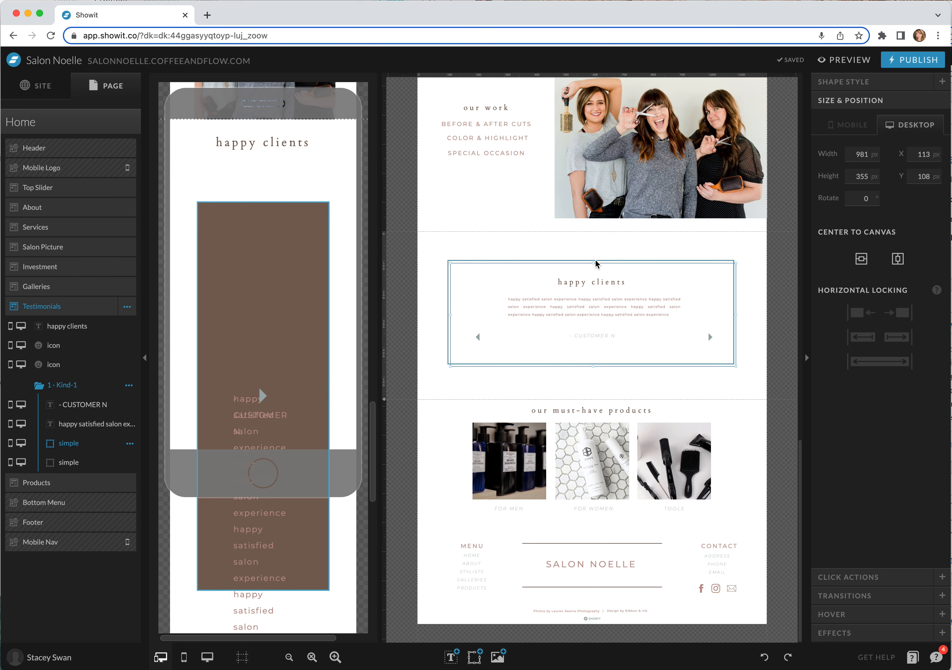
pyautogui.click(647, 251)
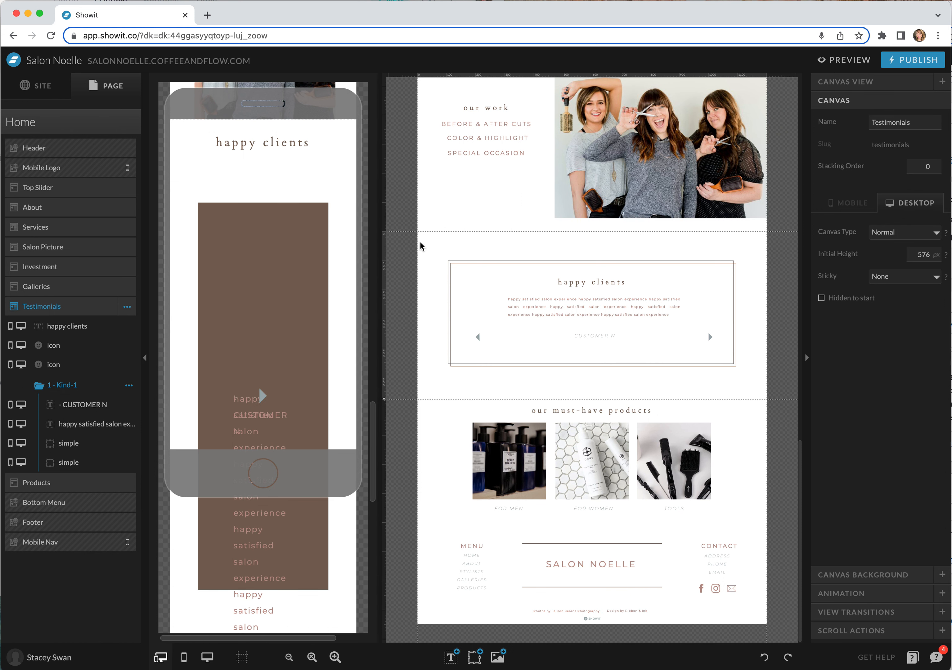
pyautogui.moveTo(510, 238); pyautogui.dragTo(426, 234)
pyautogui.click(759, 390)
pyautogui.click(425, 240)
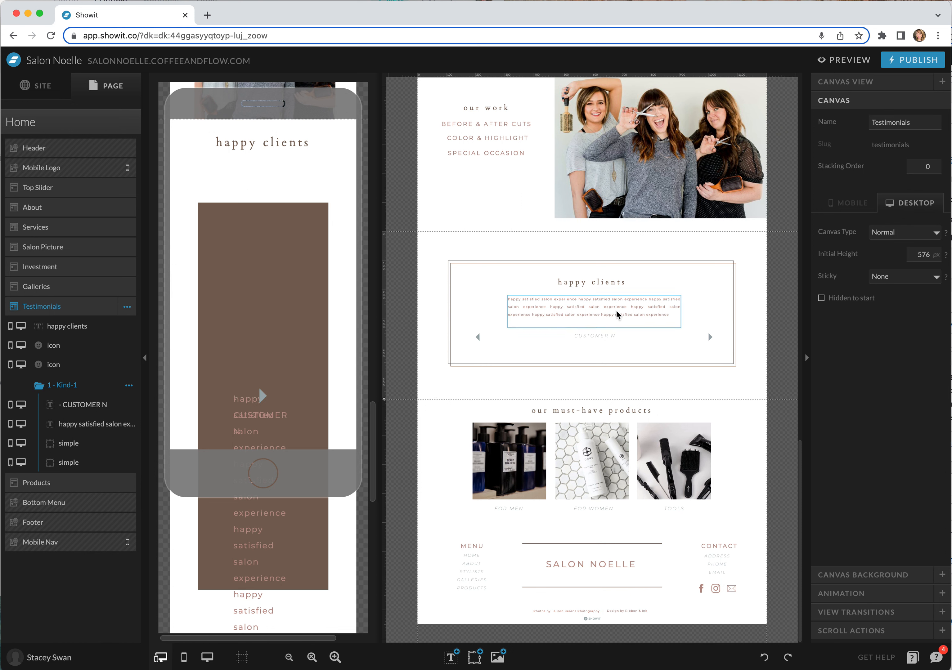
# Step: Stretch the desktop testimonial paragraph's text box to about 370 px high, and shorten it to about 82 px so it fits its text
pyautogui.click(598, 313)
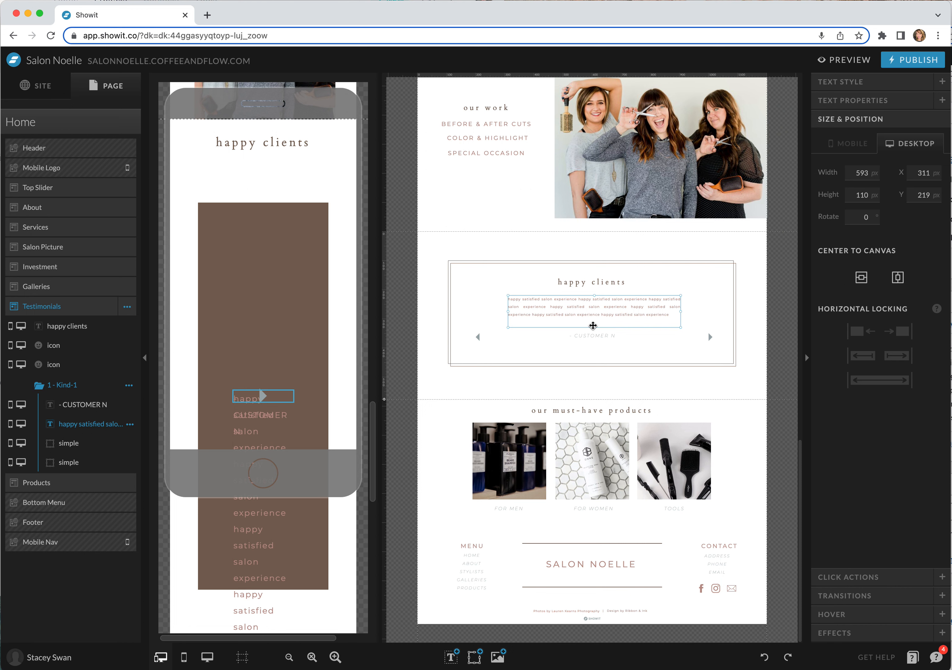
pyautogui.moveTo(595, 327); pyautogui.dragTo(586, 403)
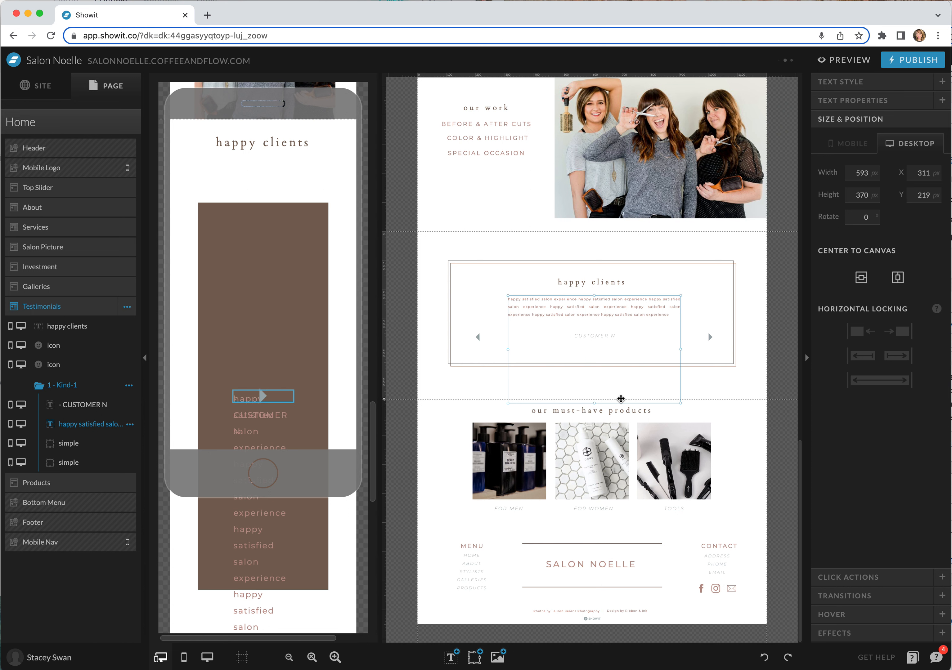
pyautogui.moveTo(593, 402); pyautogui.dragTo(595, 320)
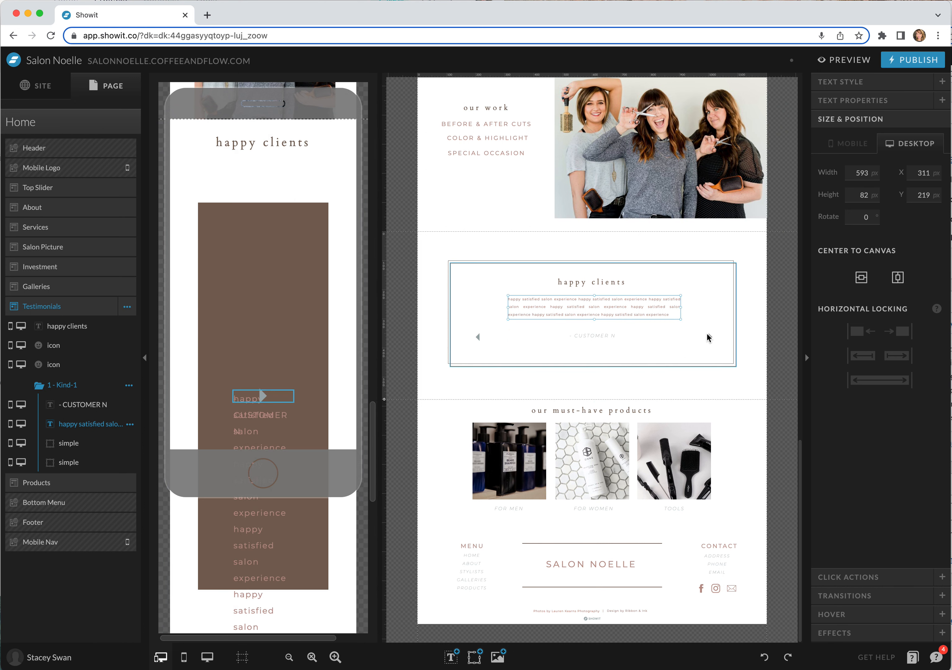
pyautogui.click(753, 323)
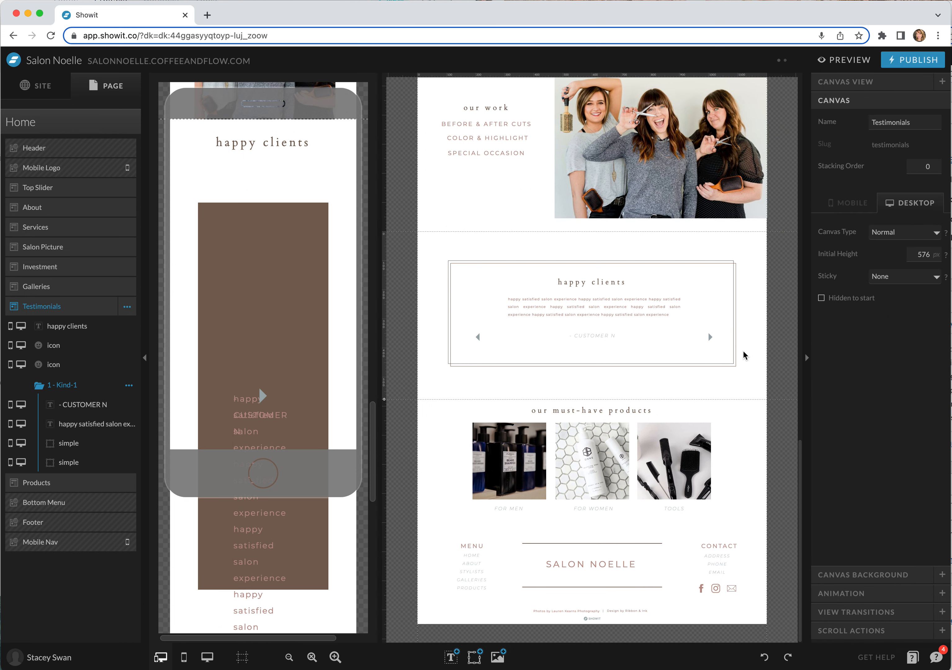
# Step: Select the heading, testimonial paragraph, customer line and both arrow icons one after another to review the canvas elements
pyautogui.click(599, 286)
pyautogui.click(575, 308)
pyautogui.click(615, 337)
pyautogui.click(478, 337)
pyautogui.click(710, 337)
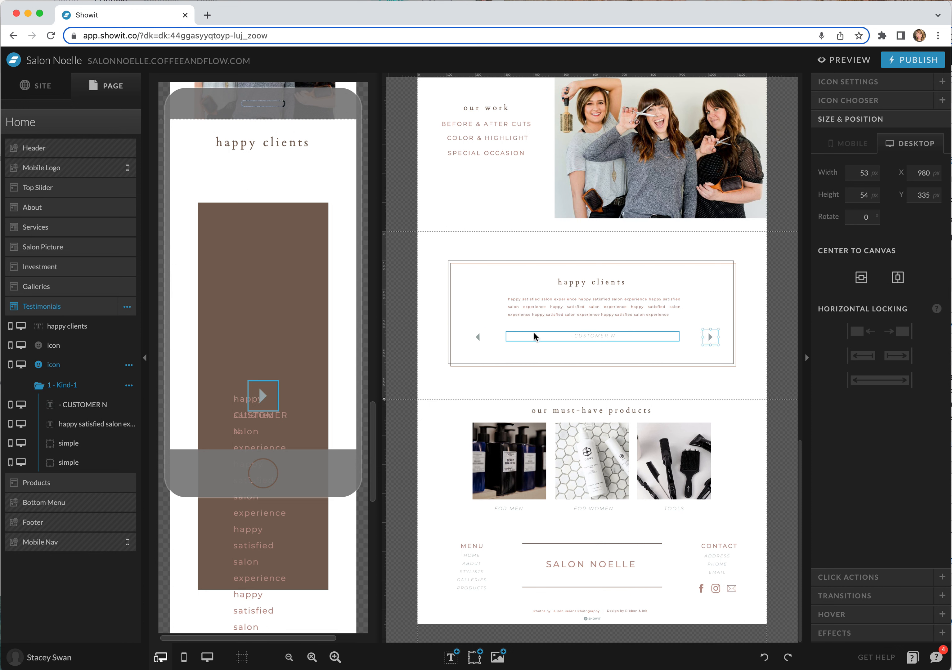
pyautogui.click(609, 383)
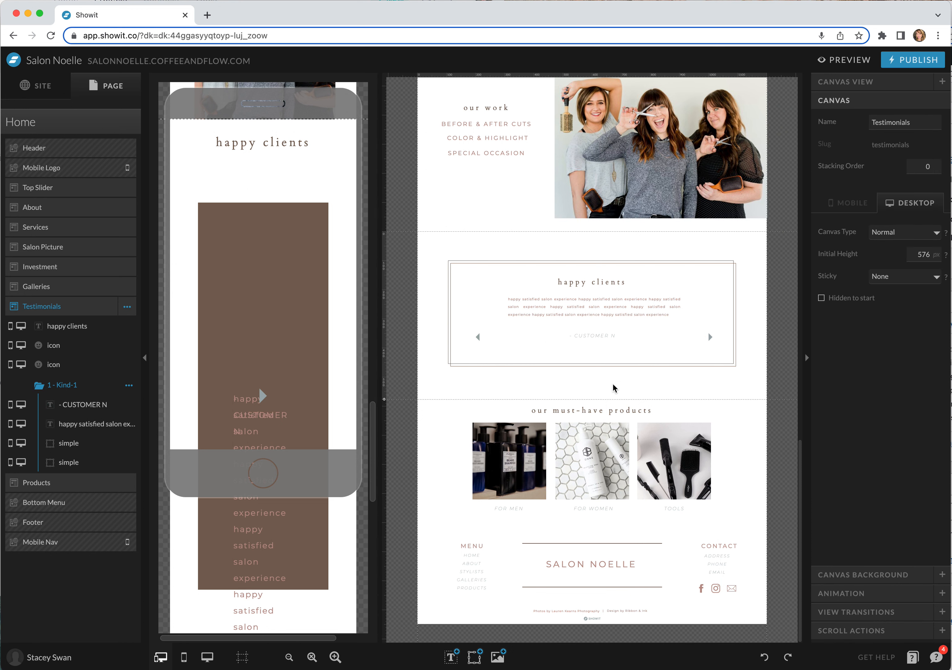
# Step: Add an icon to the 1 - Kind-1 view and place it below the testimonial text at about X 284, Y 334 px
pyautogui.moveTo(474, 660)
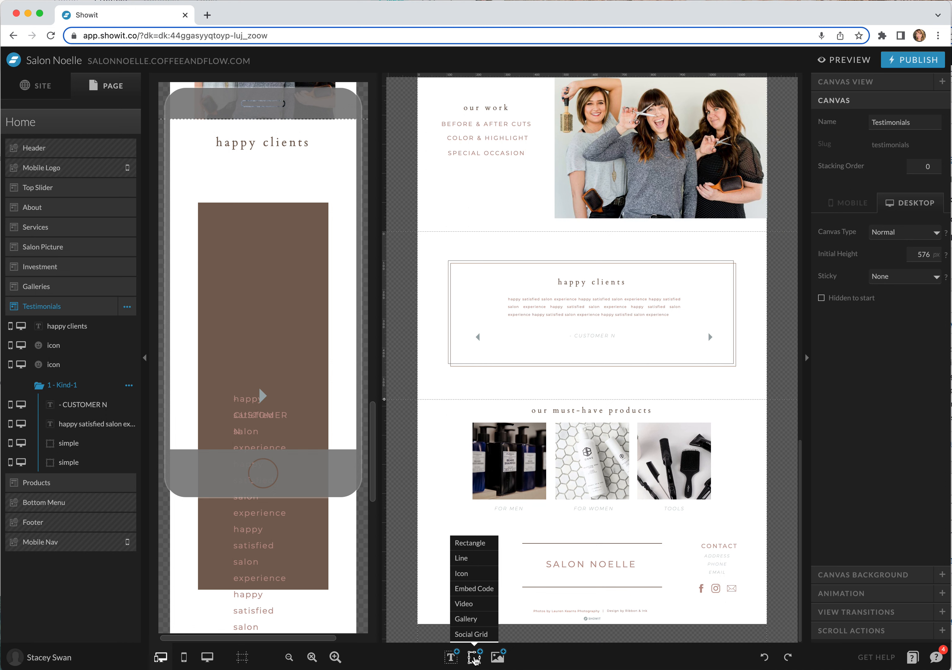
pyautogui.click(473, 580)
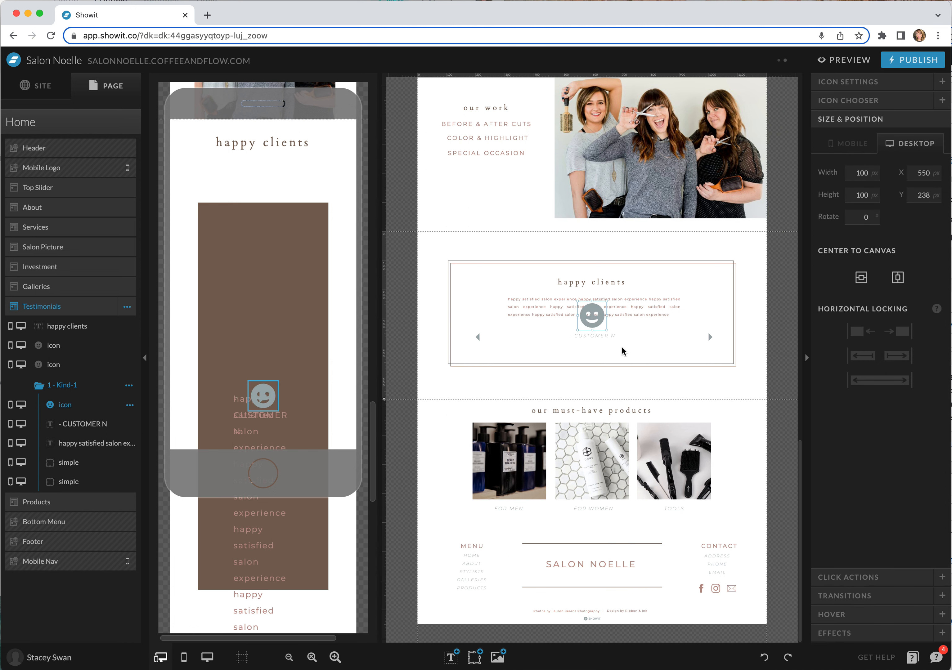
pyautogui.moveTo(591, 316); pyautogui.dragTo(523, 354)
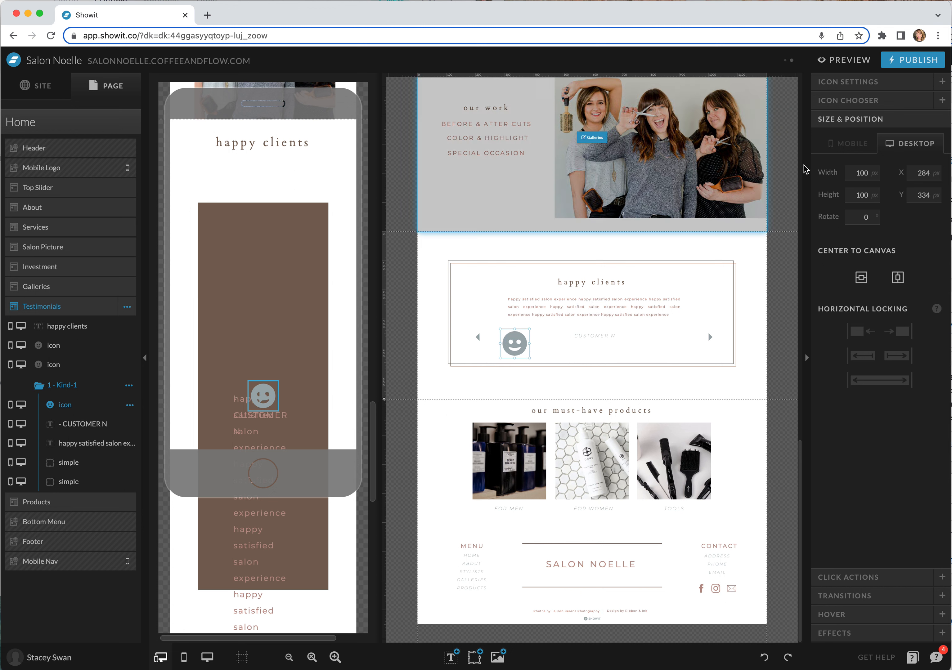
# Step: Change the new icon's symbol to the solid right-pointing triangle
pyautogui.click(868, 102)
pyautogui.scroll(-3, 883, 404)
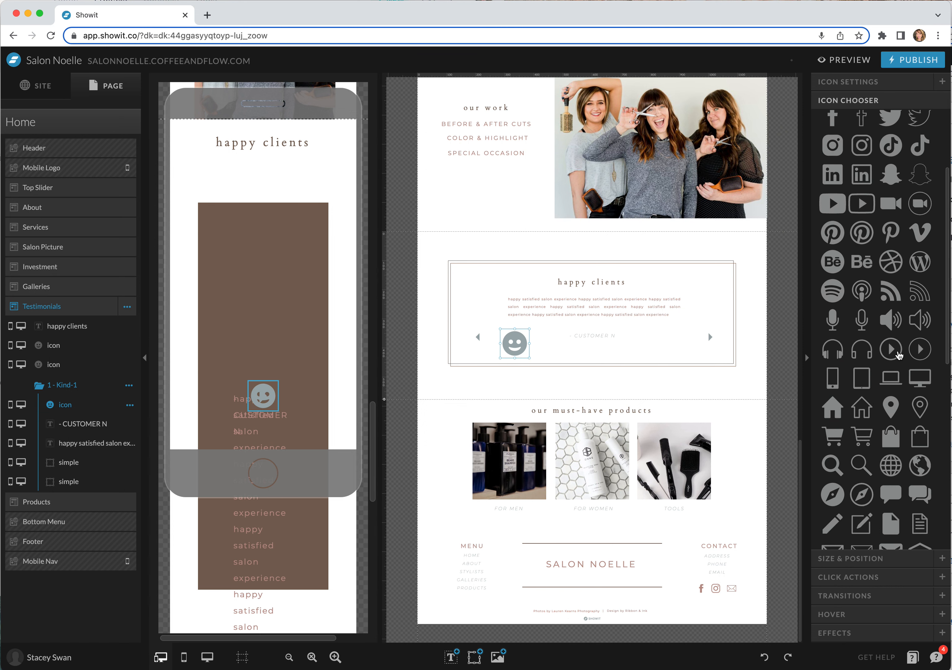
pyautogui.scroll(-8, 846, 340)
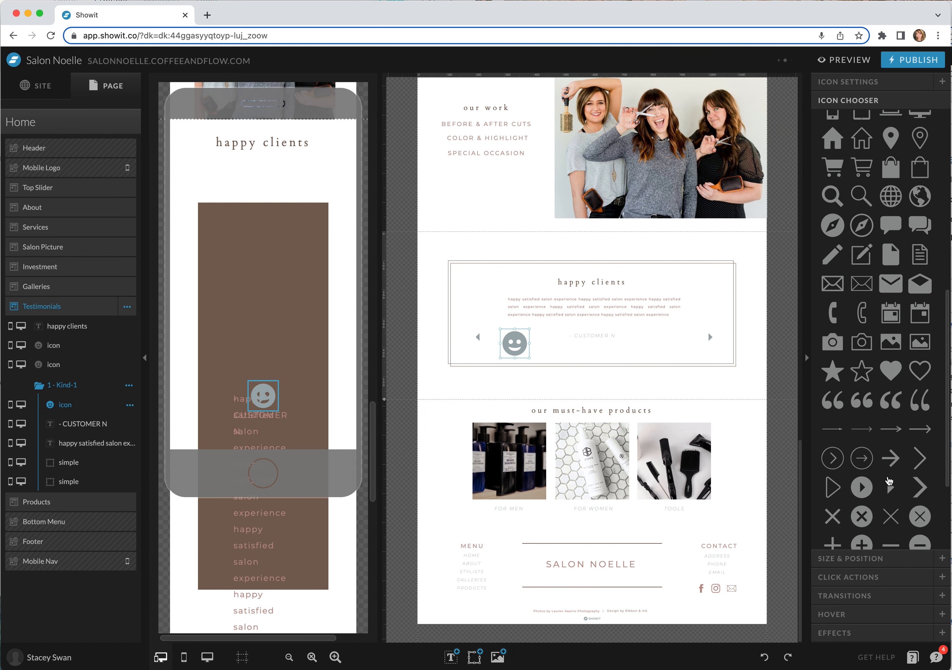
pyautogui.click(890, 429)
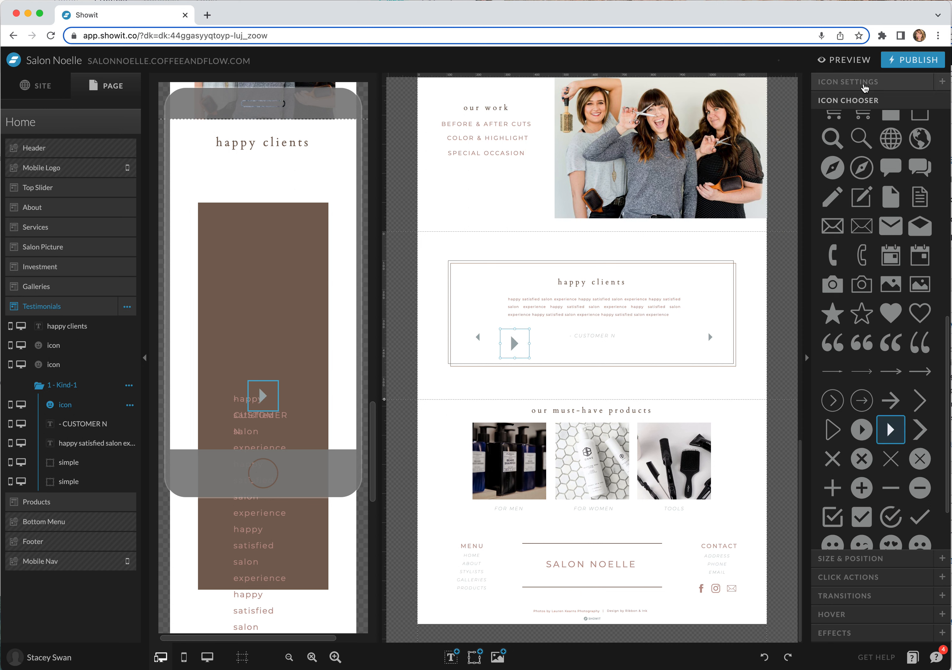
# Step: Check the new triangle icon's mobile and desktop settings, and delete it after moving it beside the existing right arrow
pyautogui.click(864, 86)
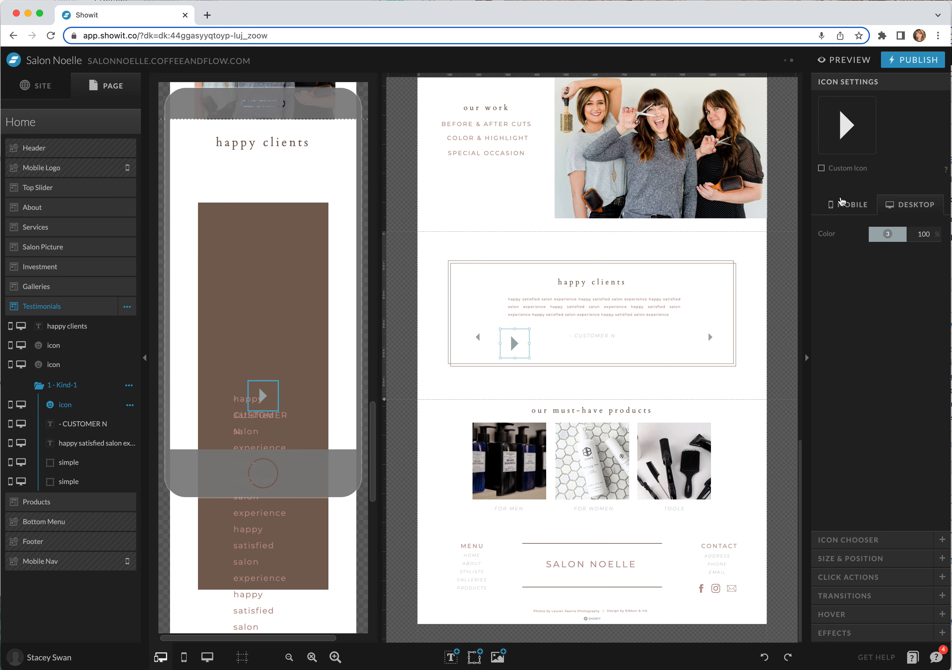
pyautogui.click(862, 199)
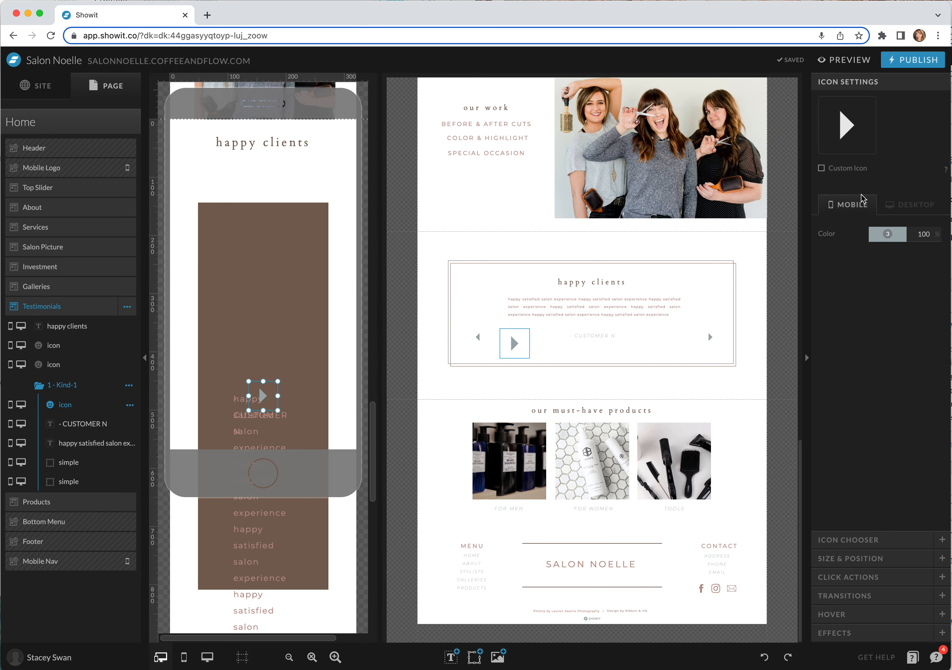
pyautogui.click(913, 205)
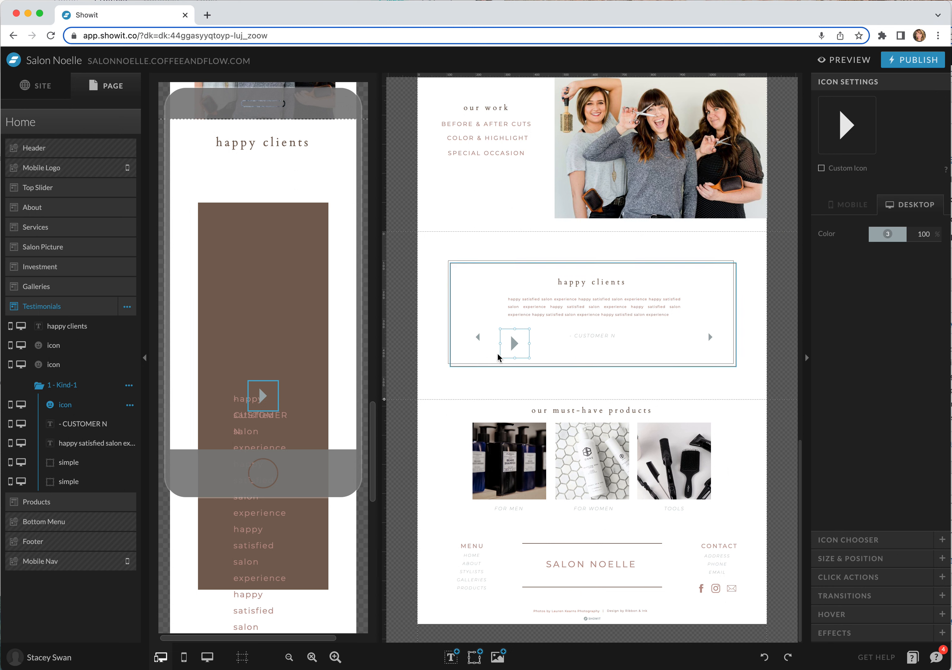
pyautogui.moveTo(514, 344); pyautogui.dragTo(684, 339)
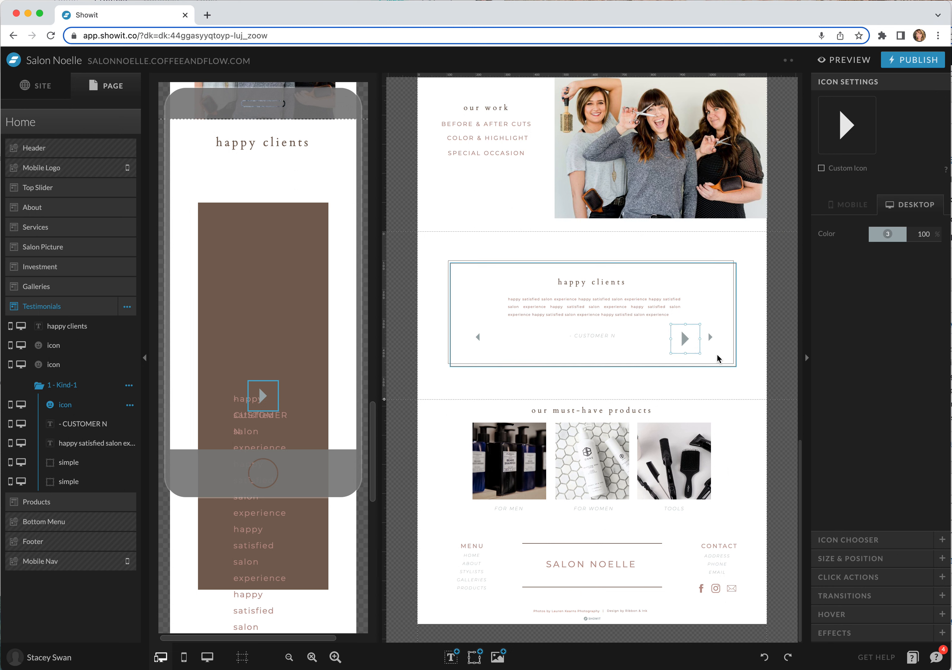
pyautogui.press('Delete')
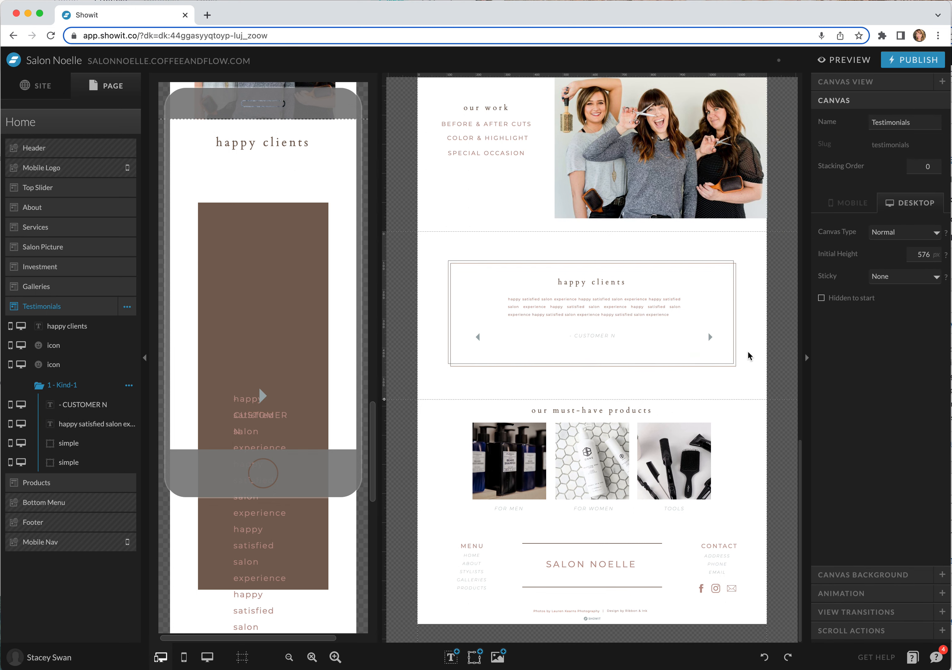
# Step: Move the right arrow icon into the 1 - Kind-1 view, and move it back out to the canvas level
pyautogui.click(709, 336)
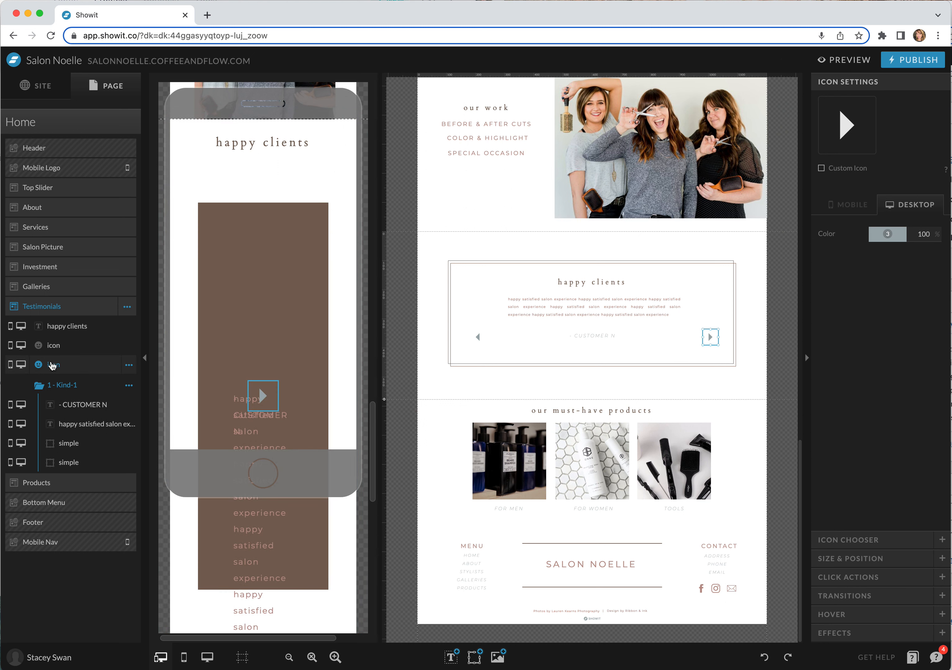
pyautogui.moveTo(54, 365); pyautogui.dragTo(74, 404)
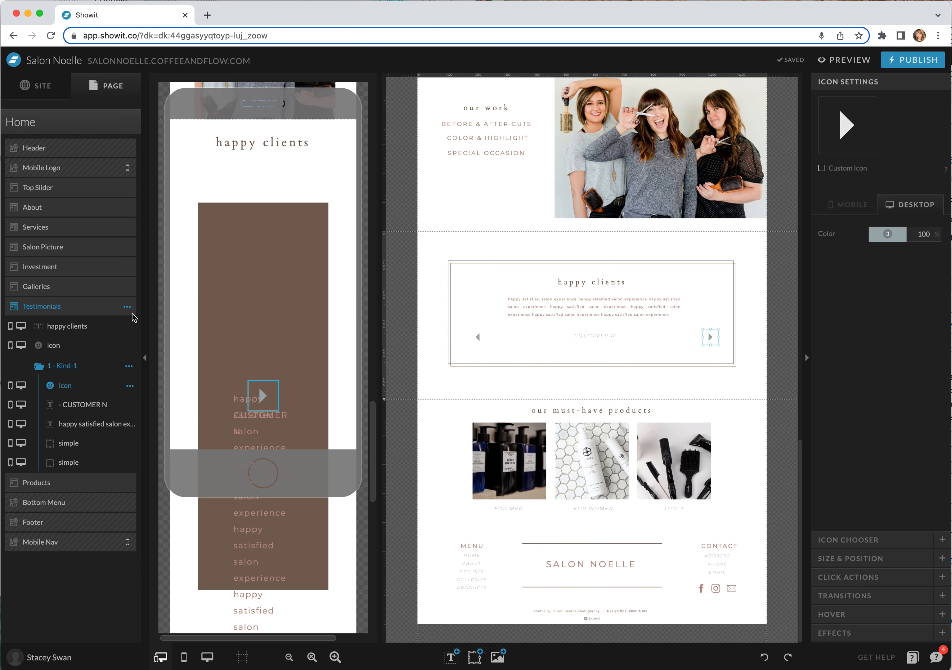
pyautogui.click(76, 350)
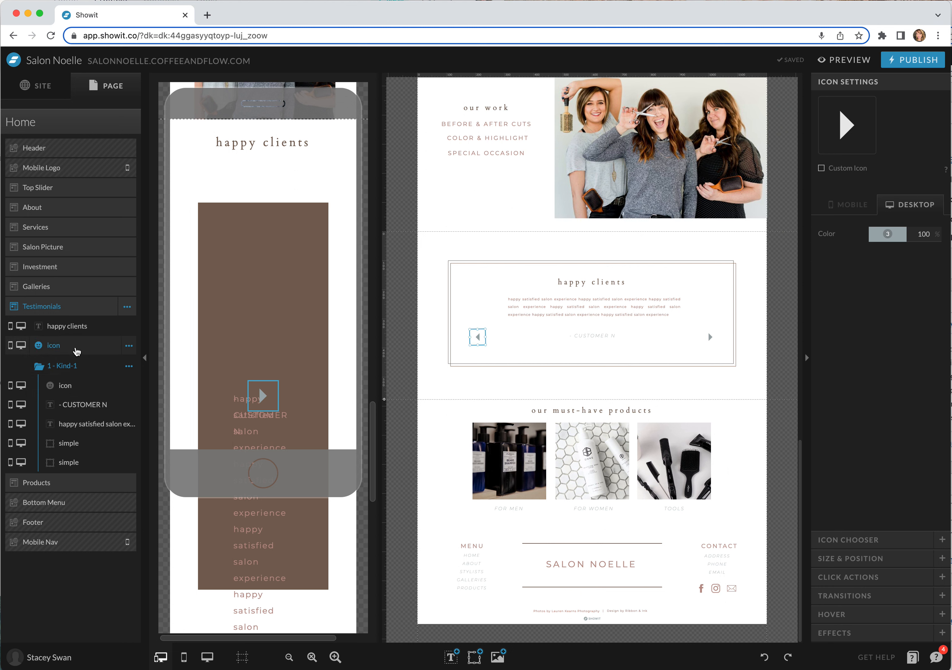
pyautogui.moveTo(66, 346)
pyautogui.mouseDown()
pyautogui.moveTo(87, 344)
pyautogui.moveTo(120, 381)
pyautogui.moveTo(77, 378)
pyautogui.moveTo(75, 338)
pyautogui.mouseUp()
pyautogui.moveTo(69, 385); pyautogui.dragTo(100, 360)
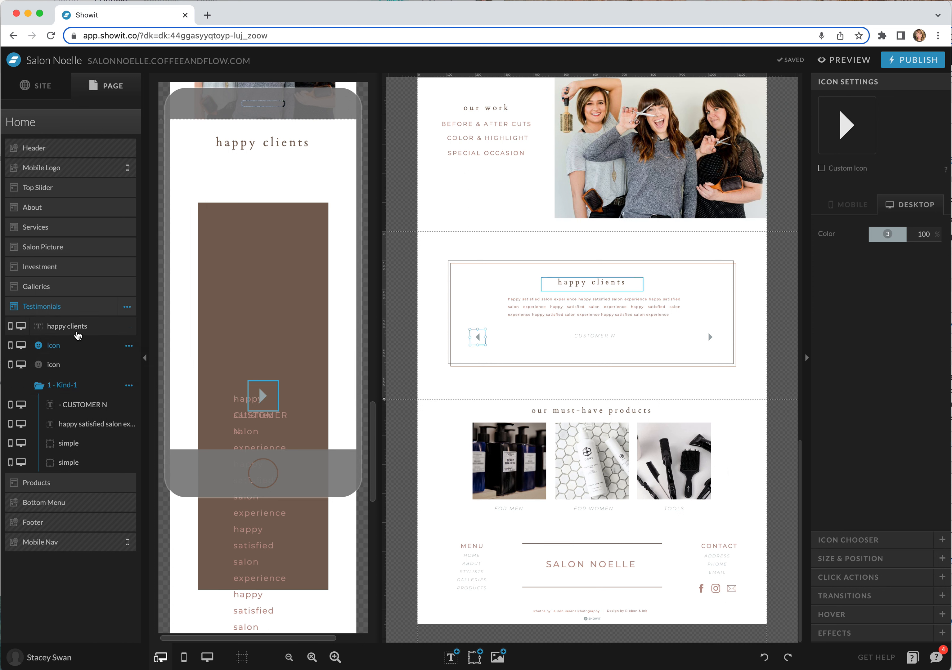
# Step: Move both simple frame rectangles out of the 1 - Kind-1 view to the canvas level, directly above the view
pyautogui.click(464, 270)
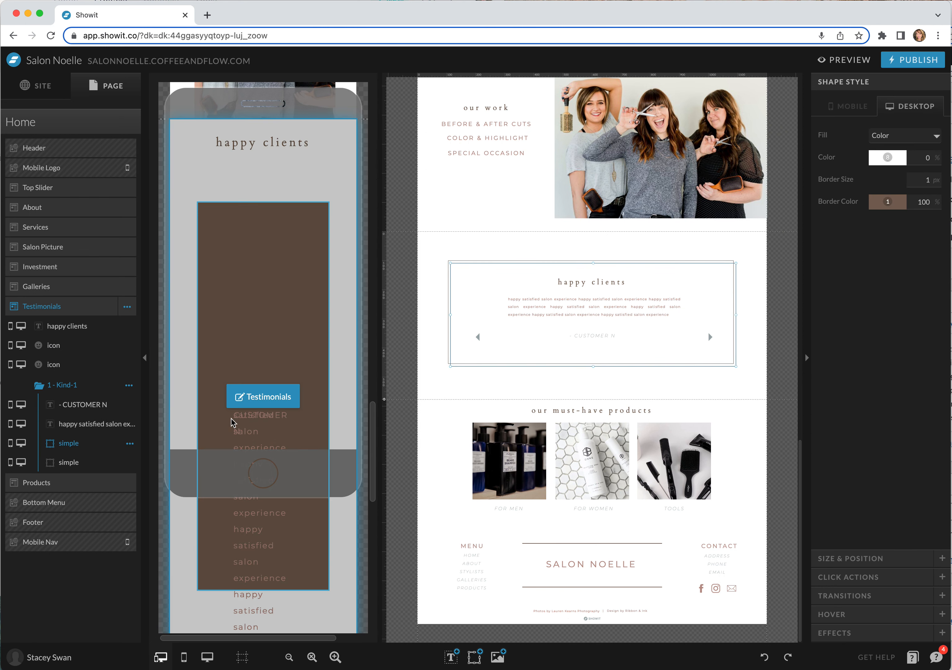
pyautogui.keyDown('shift'); pyautogui.click(78, 462); pyautogui.keyUp('shift')
pyautogui.moveTo(71, 451); pyautogui.dragTo(121, 373)
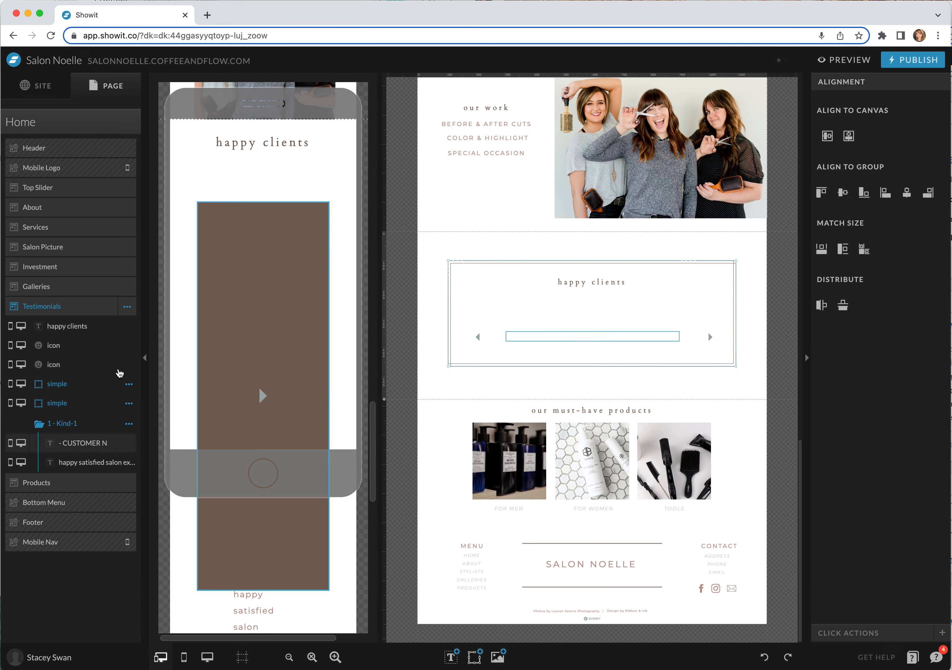
# Step: Review the customer line and testimonial paragraph in the 1 - Kind-1 view, and return both simple rectangles to the view beneath them
pyautogui.click(113, 450)
pyautogui.click(93, 462)
pyautogui.click(95, 451)
pyautogui.click(101, 464)
pyautogui.click(100, 450)
pyautogui.click(86, 462)
pyautogui.click(470, 256)
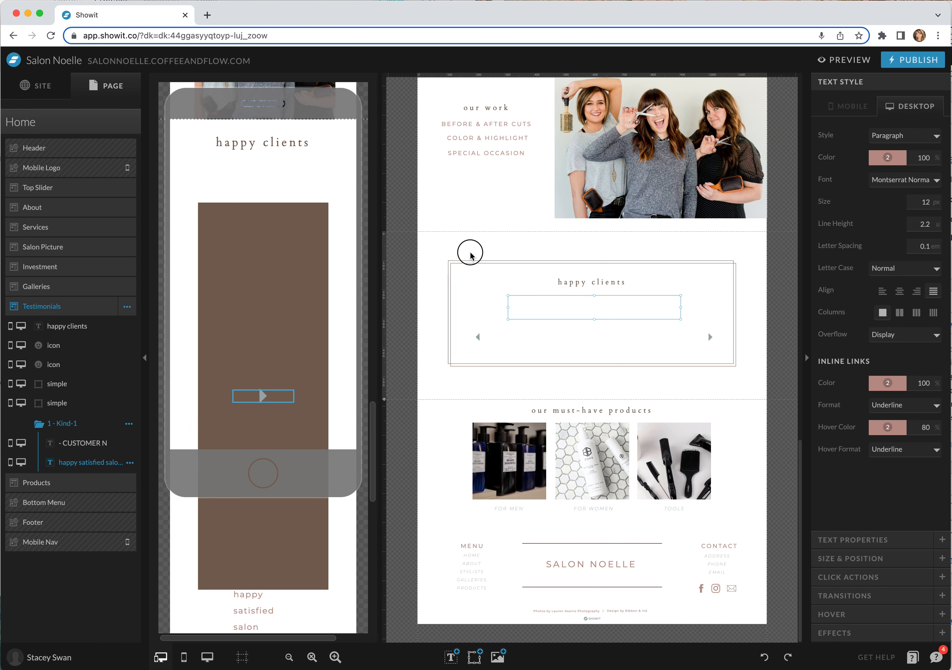
pyautogui.moveTo(36, 390); pyautogui.dragTo(112, 466)
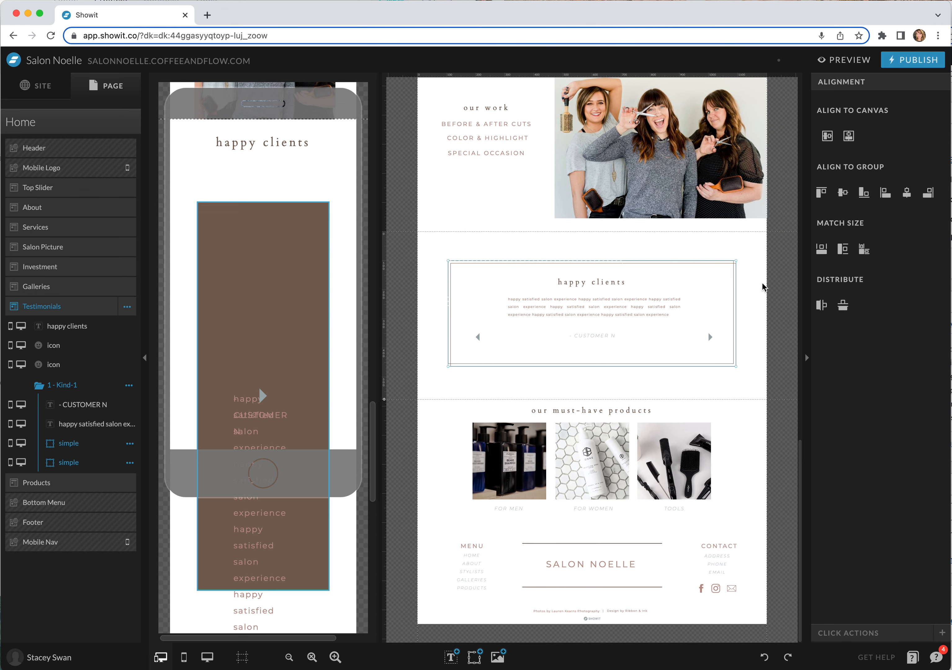
# Step: Set the mobile fill of the front simple rectangle in the 1 - Kind-1 view to white
pyautogui.click(755, 295)
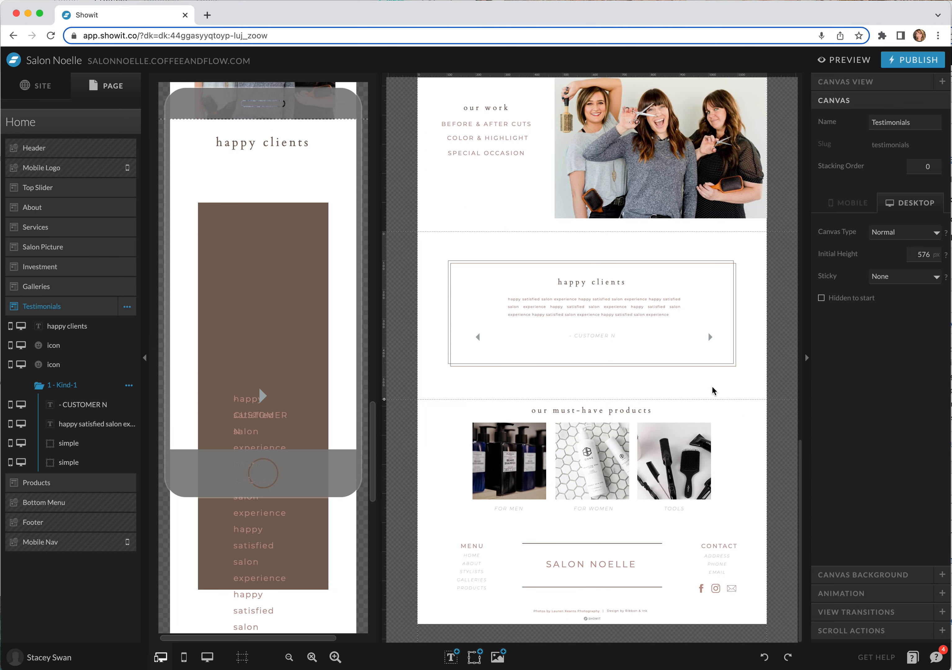
pyautogui.moveTo(437, 264); pyautogui.dragTo(752, 390)
pyautogui.click(754, 386)
pyautogui.click(344, 371)
pyautogui.click(282, 223)
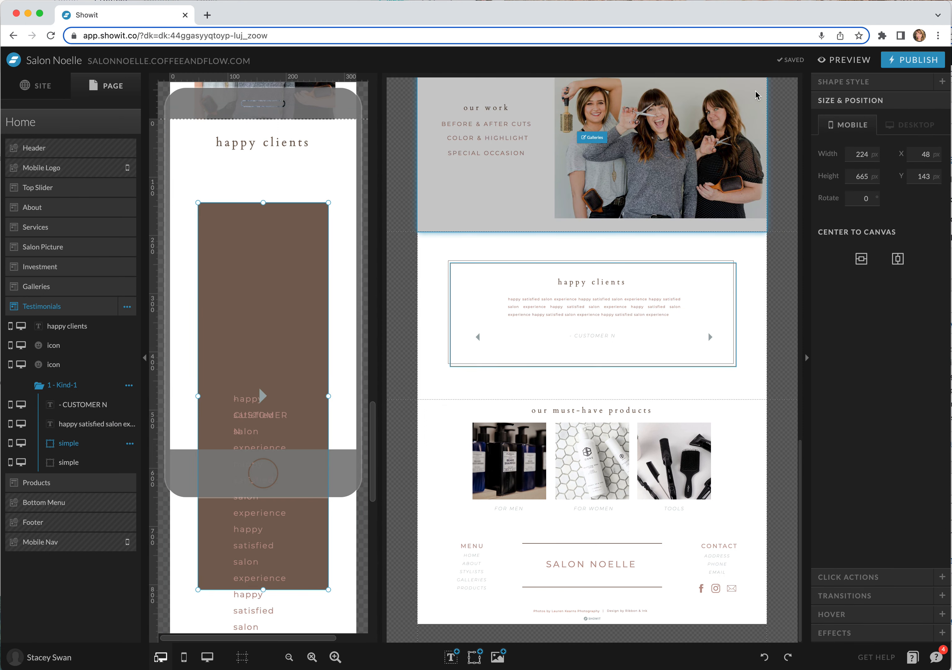
pyautogui.click(843, 81)
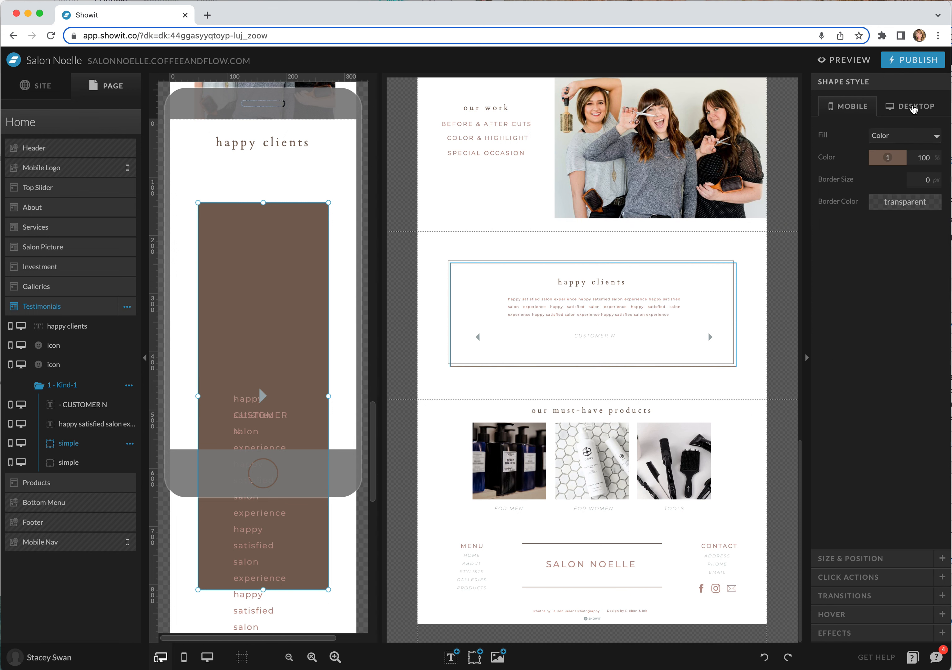
pyautogui.click(912, 108)
pyautogui.click(849, 108)
pyautogui.click(887, 158)
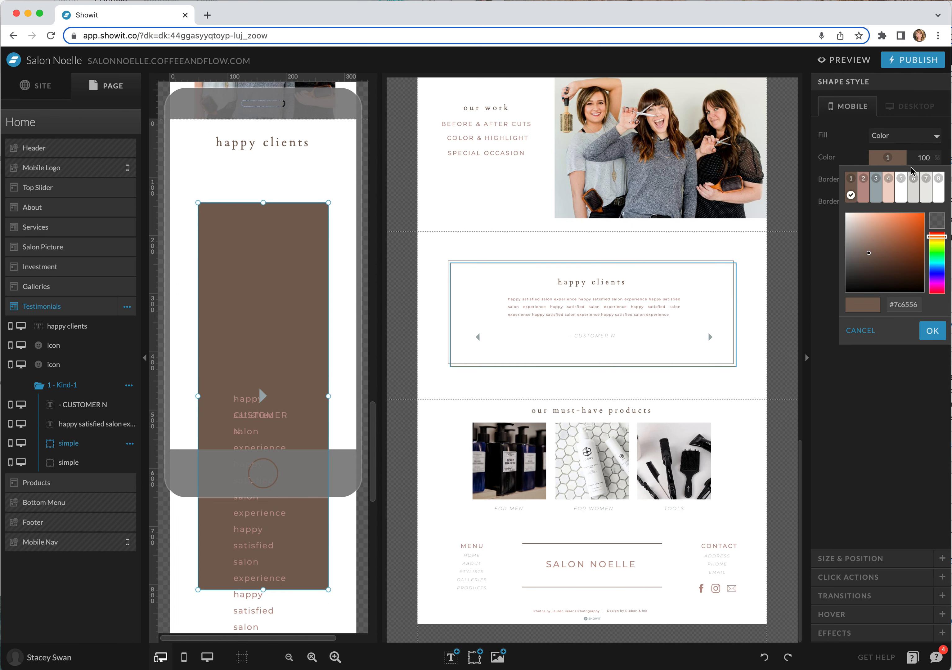
pyautogui.click(931, 187)
# Step: Give the front rectangle a 1 px mobile border in colour 1, and widen it below the happy clients heading to nearly the full mobile width
pyautogui.click(905, 107)
pyautogui.click(854, 106)
pyautogui.click(871, 207)
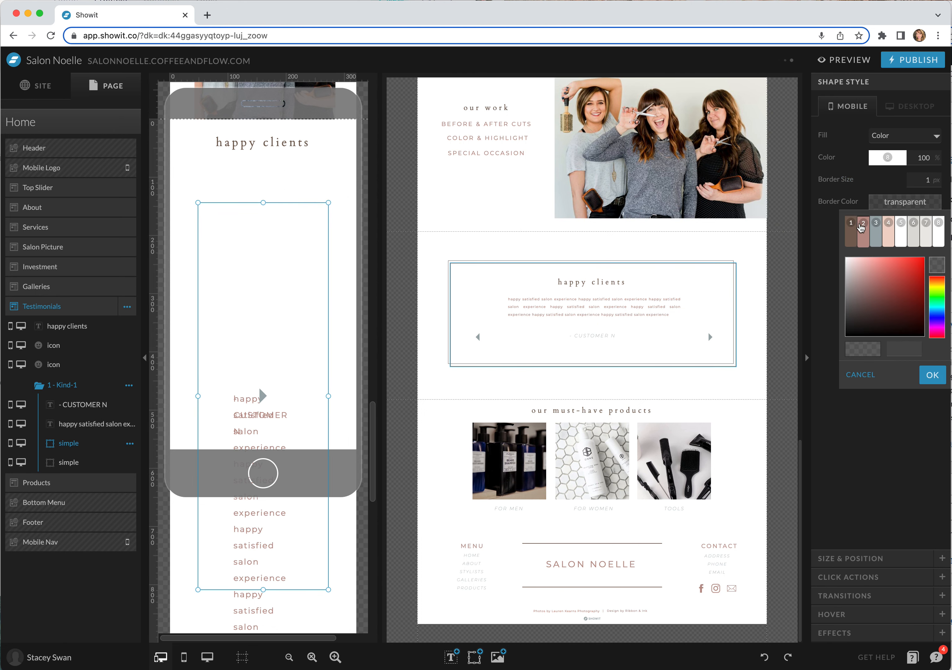
pyautogui.click(857, 231)
pyautogui.moveTo(290, 244); pyautogui.dragTo(266, 198)
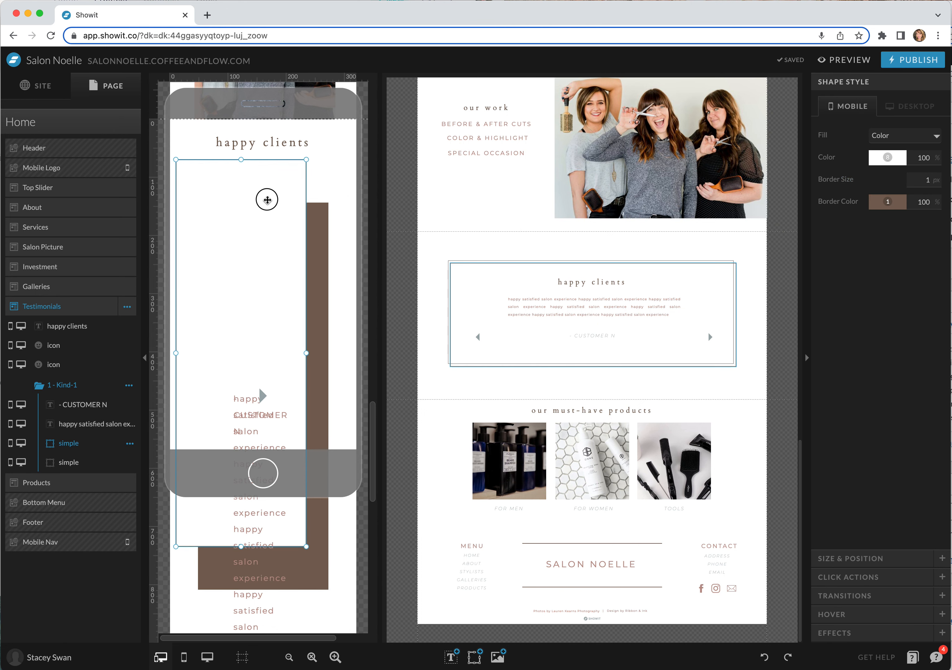
pyautogui.moveTo(305, 354); pyautogui.dragTo(353, 354)
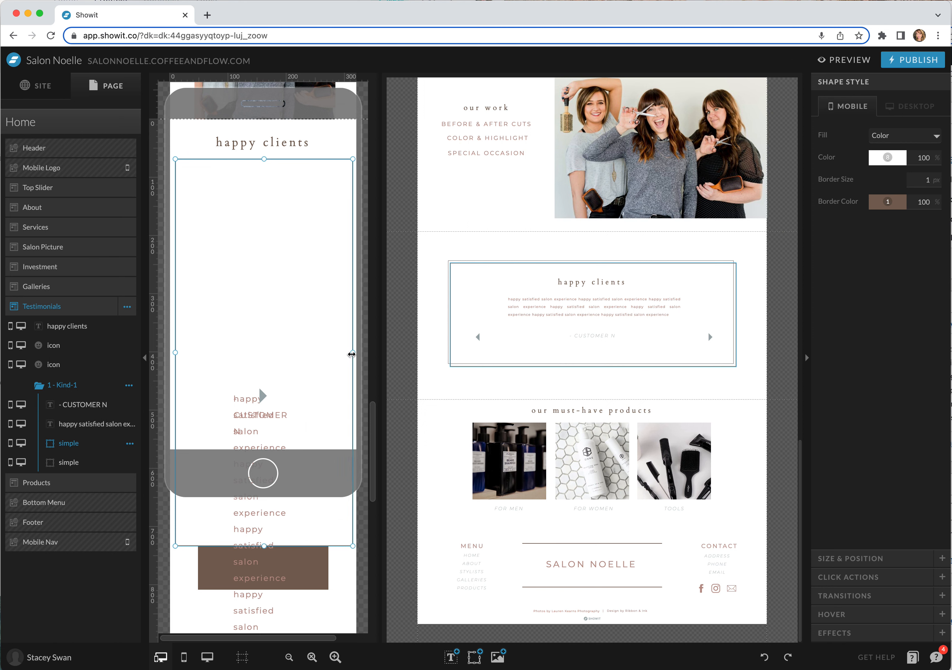
# Step: Style the other simple rectangle on mobile with white fill and a 1 px colour 1 border, and fit it slightly offset behind the front rectangle
pyautogui.click(316, 567)
pyautogui.click(889, 158)
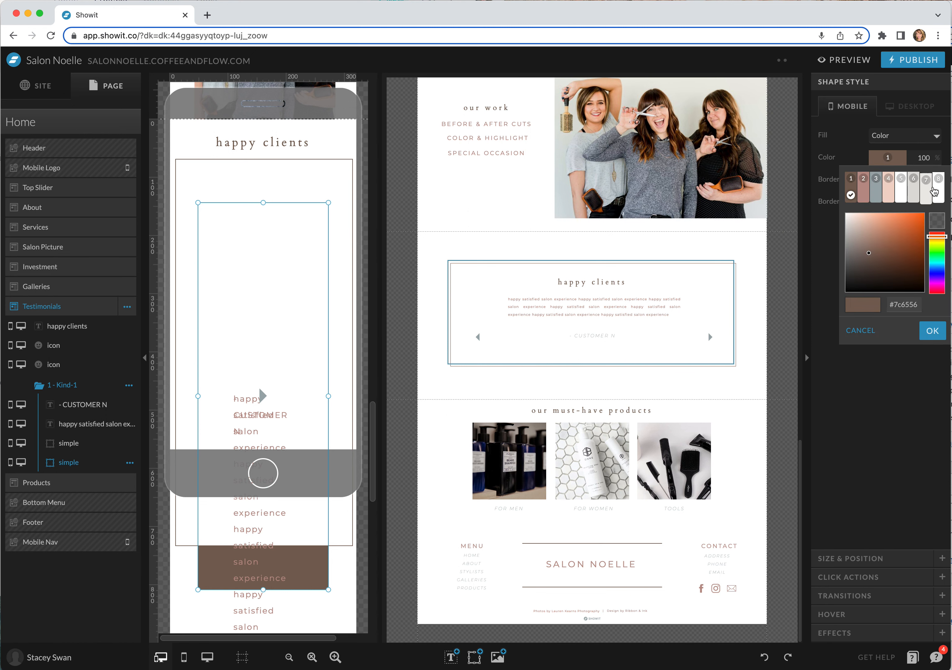
pyautogui.click(933, 190)
pyautogui.click(905, 202)
pyautogui.click(851, 222)
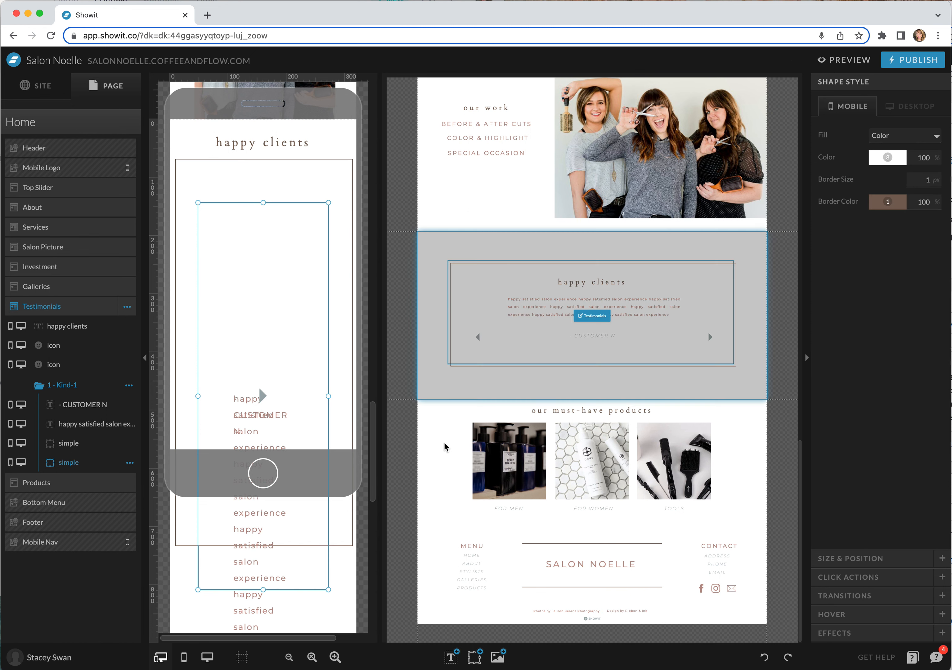
pyautogui.moveTo(325, 575); pyautogui.dragTo(343, 539)
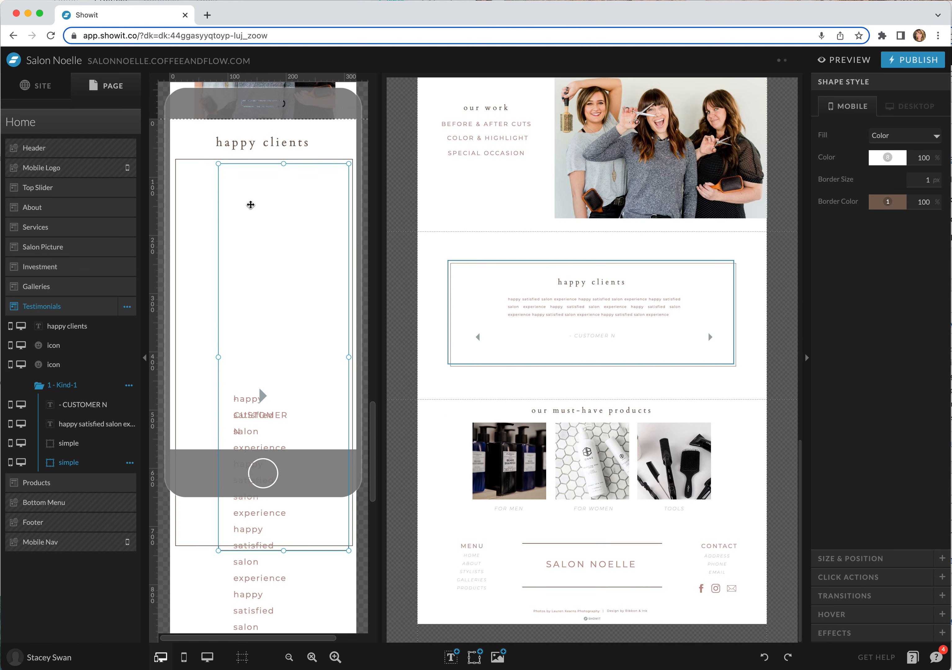
pyautogui.moveTo(218, 163); pyautogui.dragTo(180, 161)
# Step: Move the customer line up inside the mobile frame, widen it, and give it centred alignment and the Subheading style
pyautogui.click(246, 399)
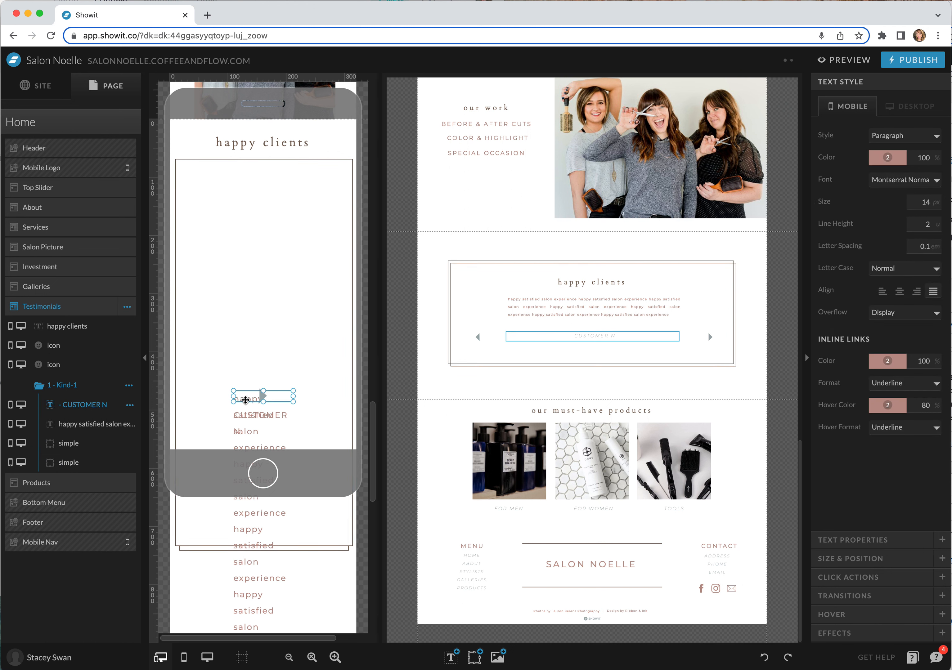
pyautogui.moveTo(245, 399); pyautogui.dragTo(320, 337)
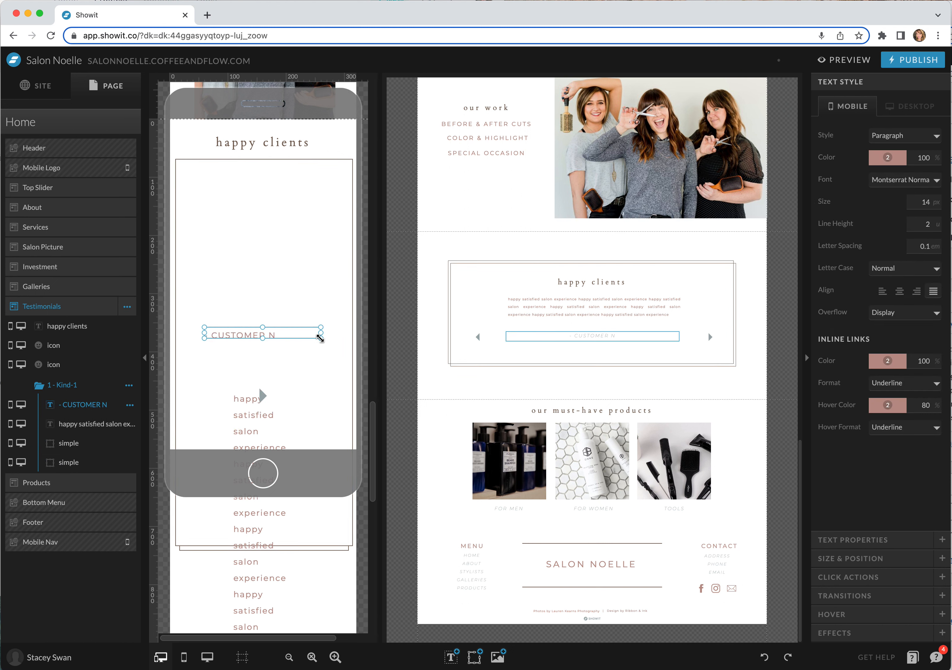
pyautogui.click(899, 291)
pyautogui.click(908, 106)
pyautogui.click(848, 106)
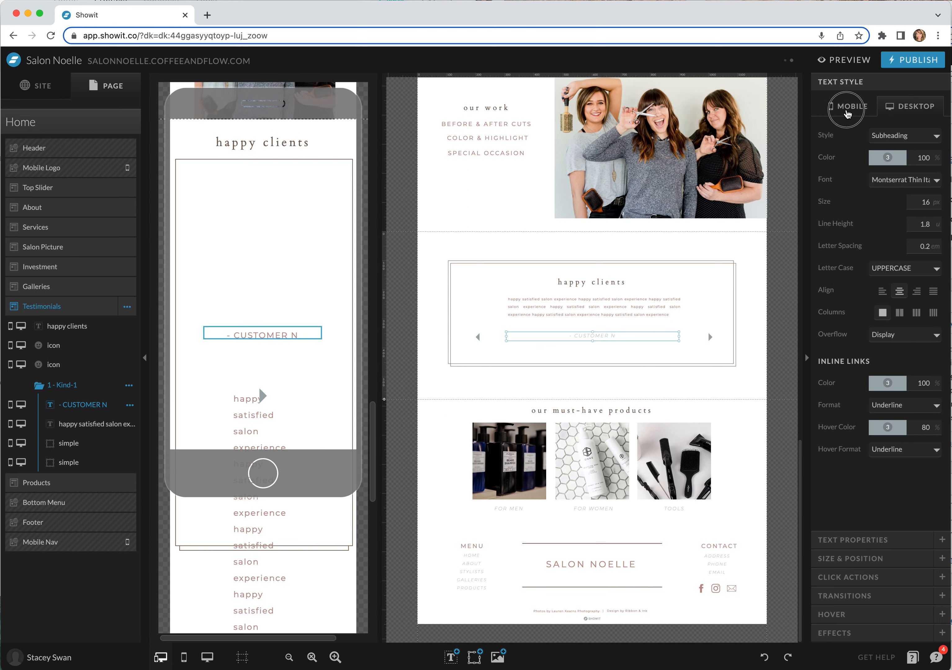
pyautogui.click(891, 137)
pyautogui.click(892, 111)
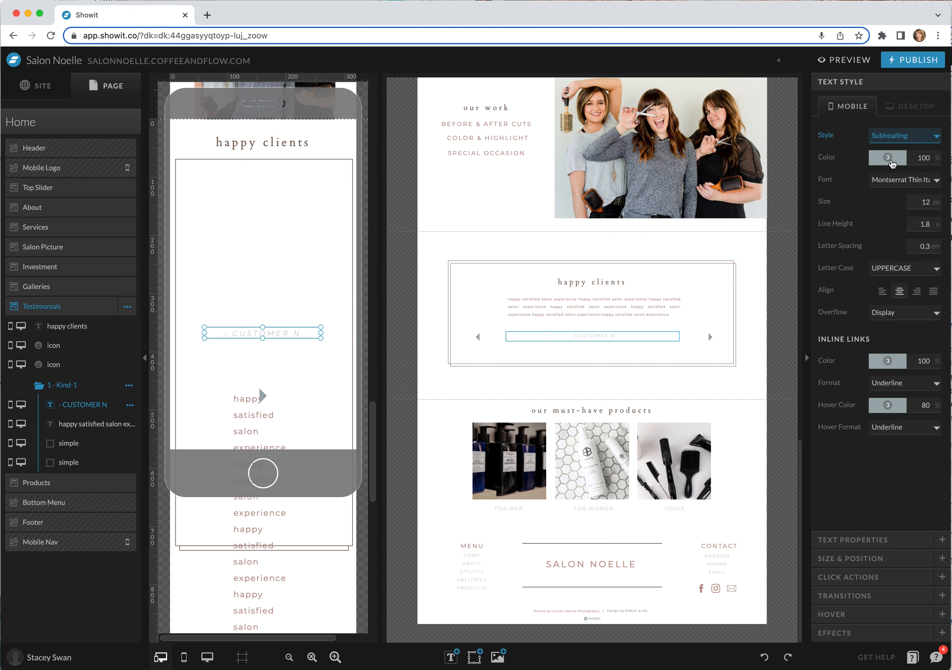
pyautogui.click(908, 107)
pyautogui.click(844, 107)
# Step: Move the testimonial paragraph to the upper part of the mobile frame and enlarge its text box to fit the whole text
pyautogui.moveTo(241, 403); pyautogui.dragTo(338, 201)
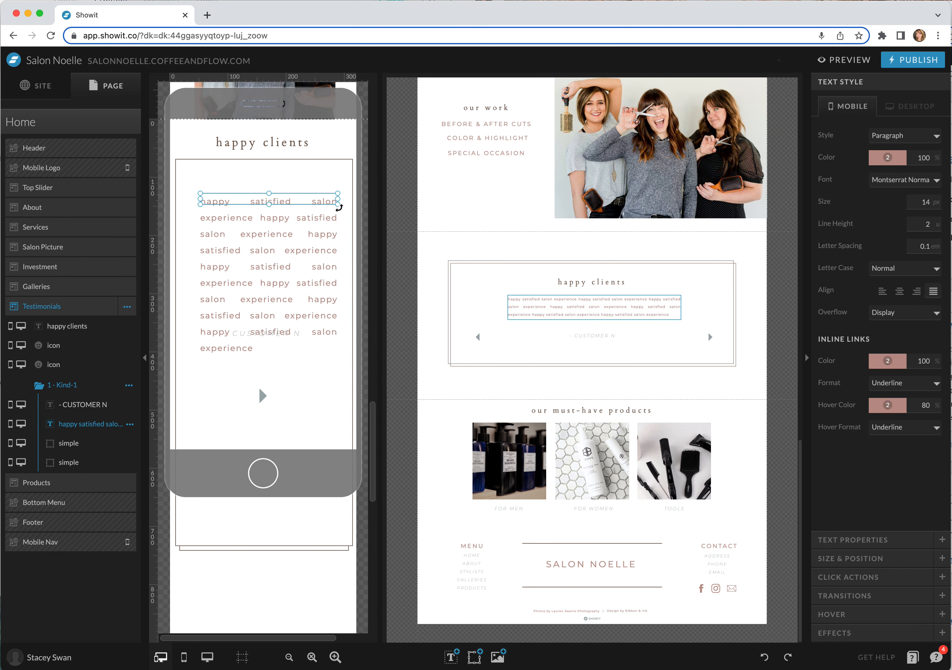
pyautogui.moveTo(282, 294); pyautogui.dragTo(276, 273)
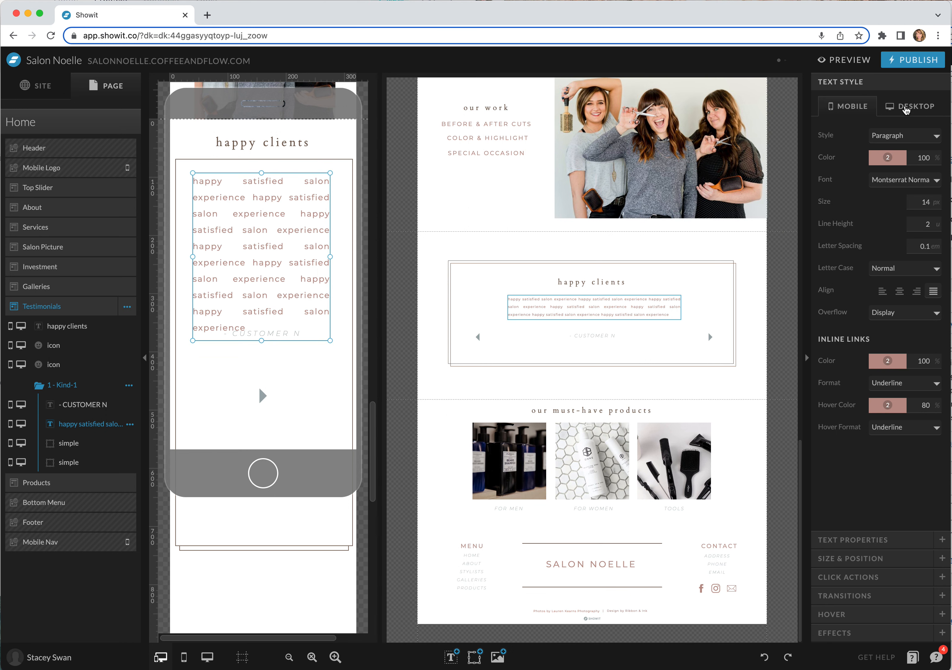
pyautogui.click(911, 106)
pyautogui.click(831, 108)
# Step: Nudge the mobile customer line down below the testimonial paragraph, and centre both texts horizontally on the canvas
pyautogui.click(283, 336)
pyautogui.hotkey('shift', 'Down')
pyautogui.hotkey('shift', 'Down')
pyautogui.hotkey('shift', 'Down')
pyautogui.hotkey('shift', 'Down')
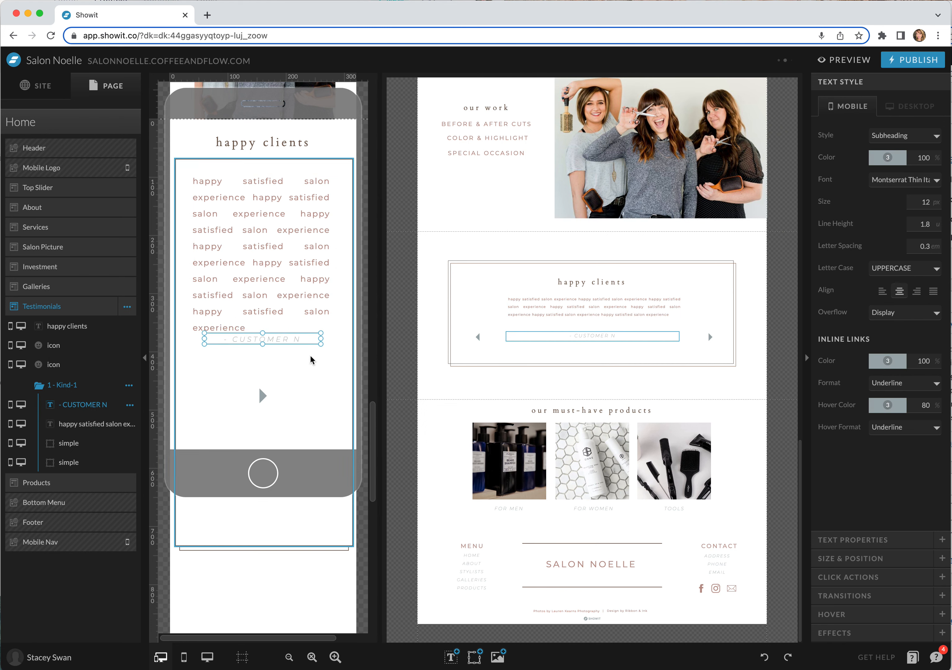
pyautogui.keyDown('shift'); pyautogui.click(296, 244); pyautogui.keyUp('shift')
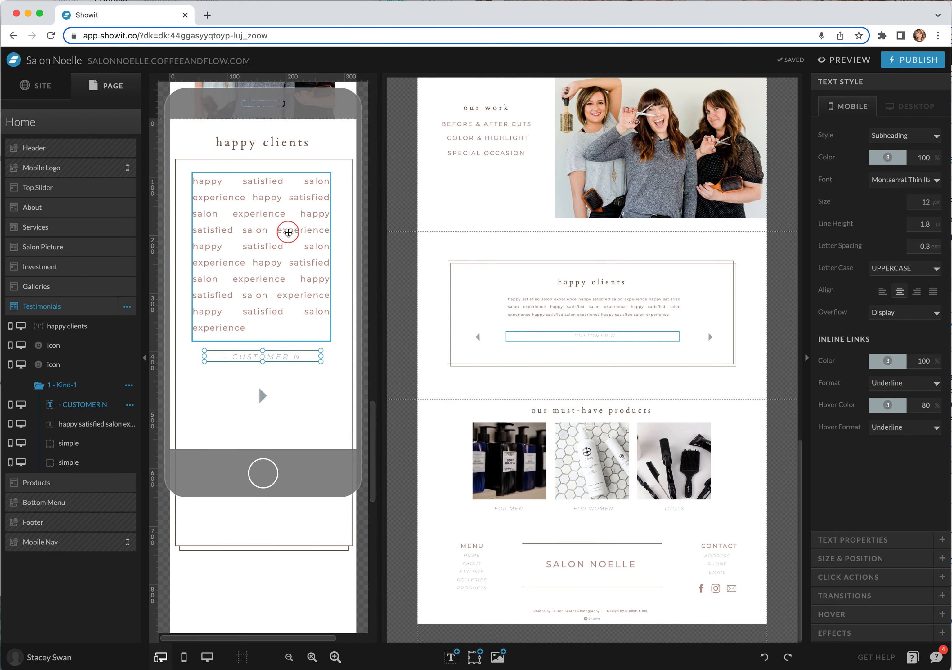
pyautogui.click(851, 142)
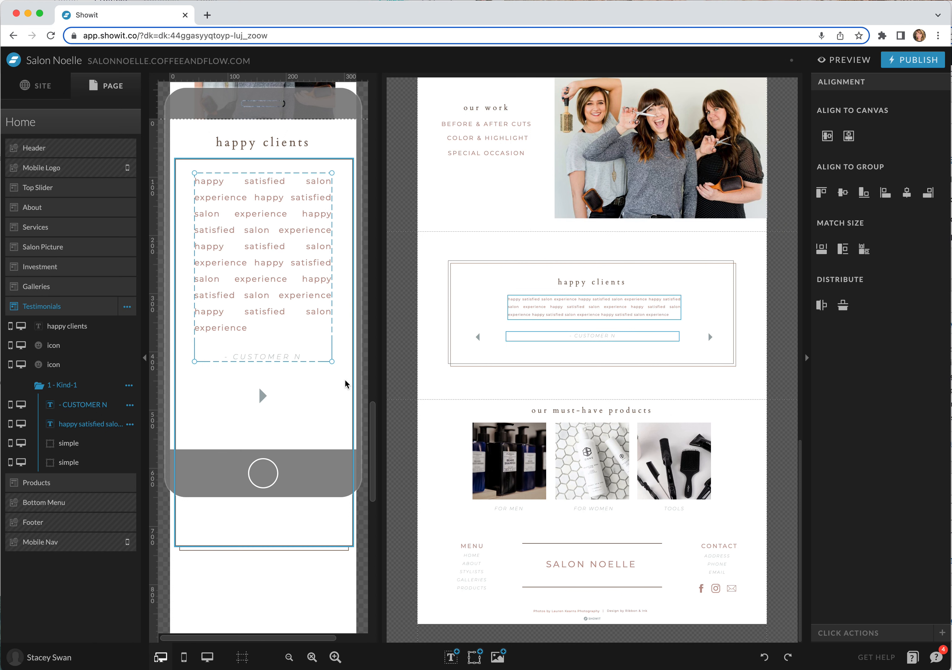
# Step: Shrink the two mobile arrow icons and place them pointing outward at opposite ends of one row beneath the customer line
pyautogui.click(262, 396)
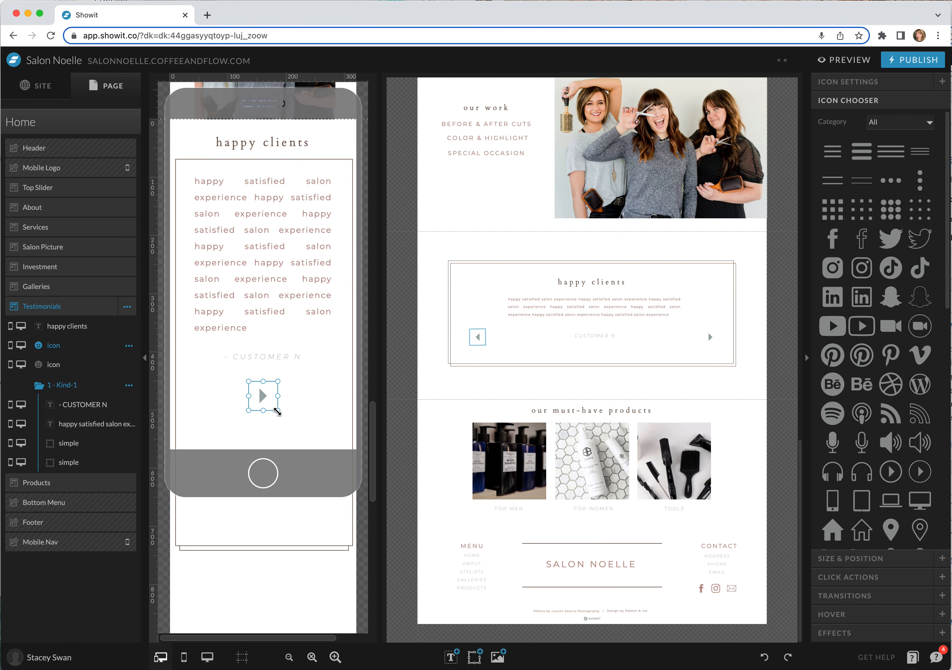
pyautogui.moveTo(277, 411); pyautogui.dragTo(178, 395)
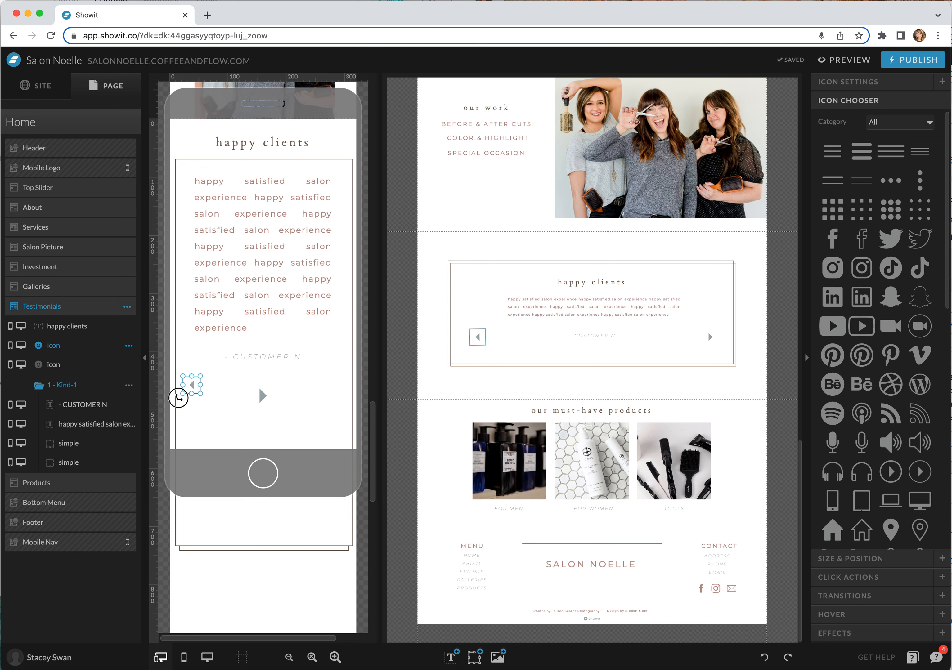
pyautogui.click(274, 405)
pyautogui.moveTo(277, 382); pyautogui.dragTo(338, 386)
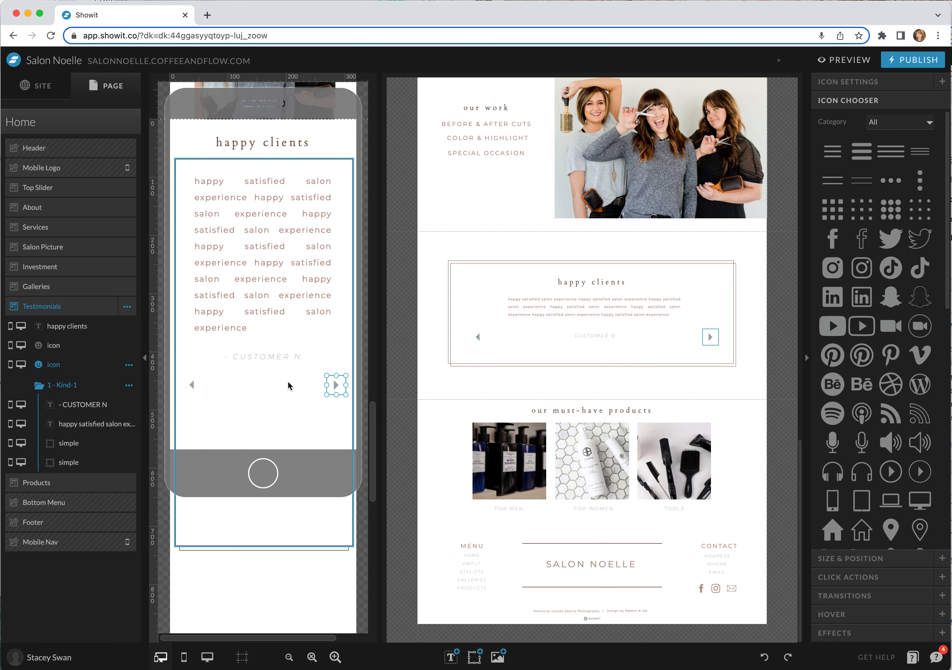
pyautogui.keyDown('shift'); pyautogui.click(190, 385); pyautogui.keyUp('shift')
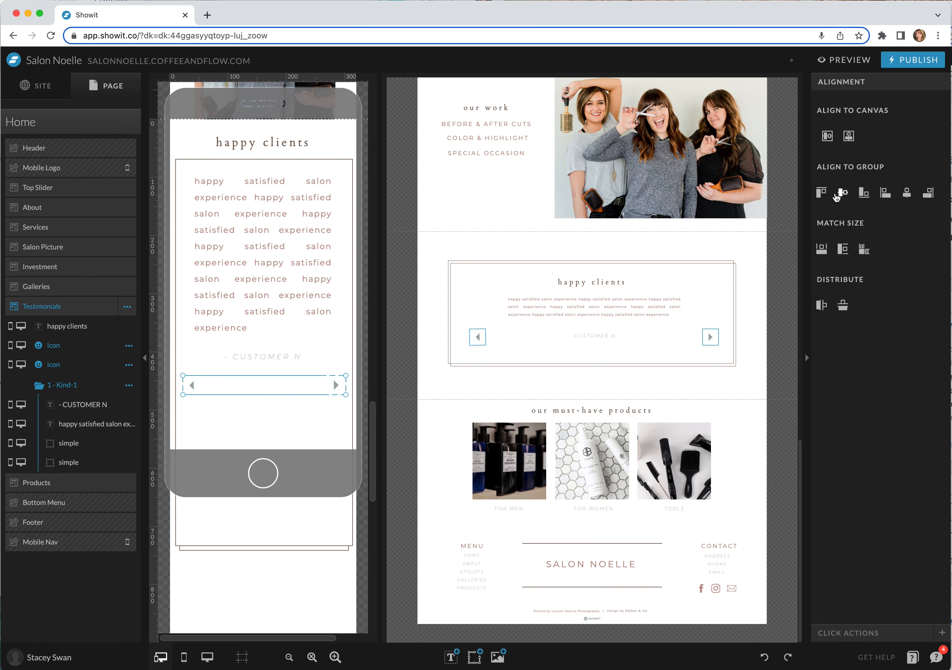
pyautogui.click(829, 139)
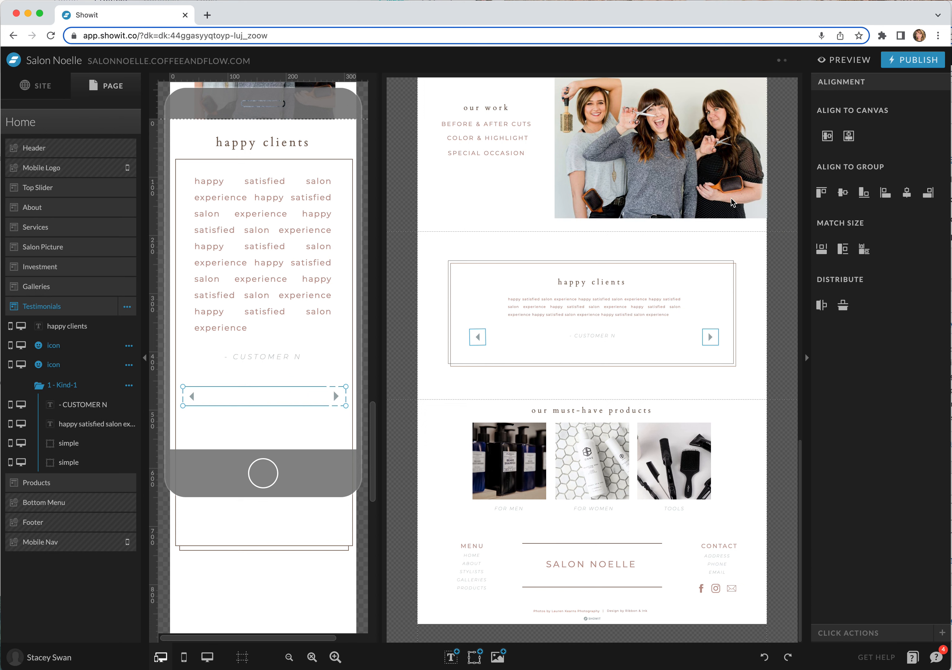
pyautogui.click(364, 408)
# Step: Link the right arrow icon to This Canvas with the Next canvas view
pyautogui.click(339, 397)
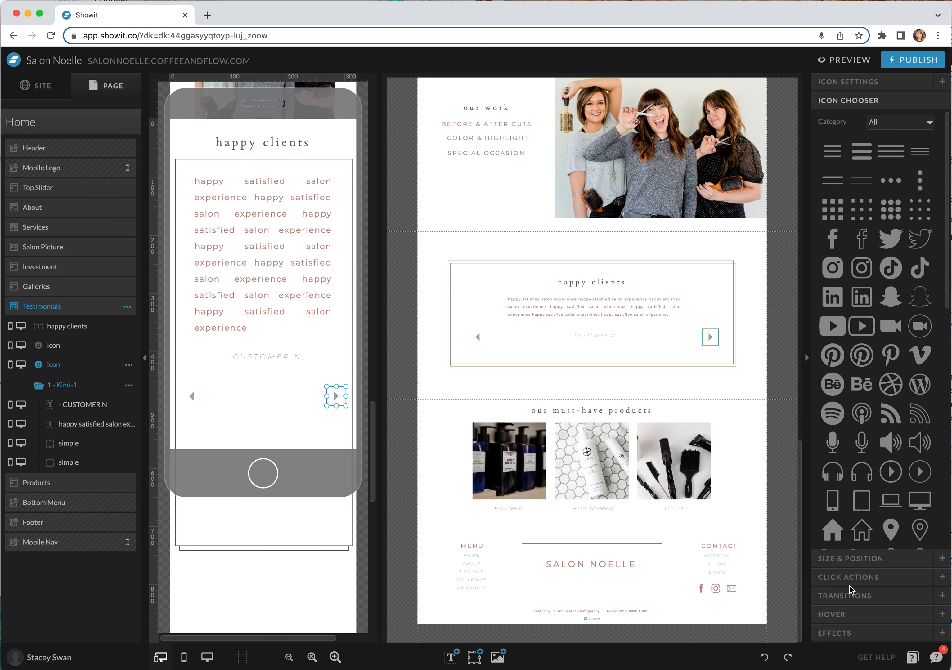
pyautogui.click(851, 578)
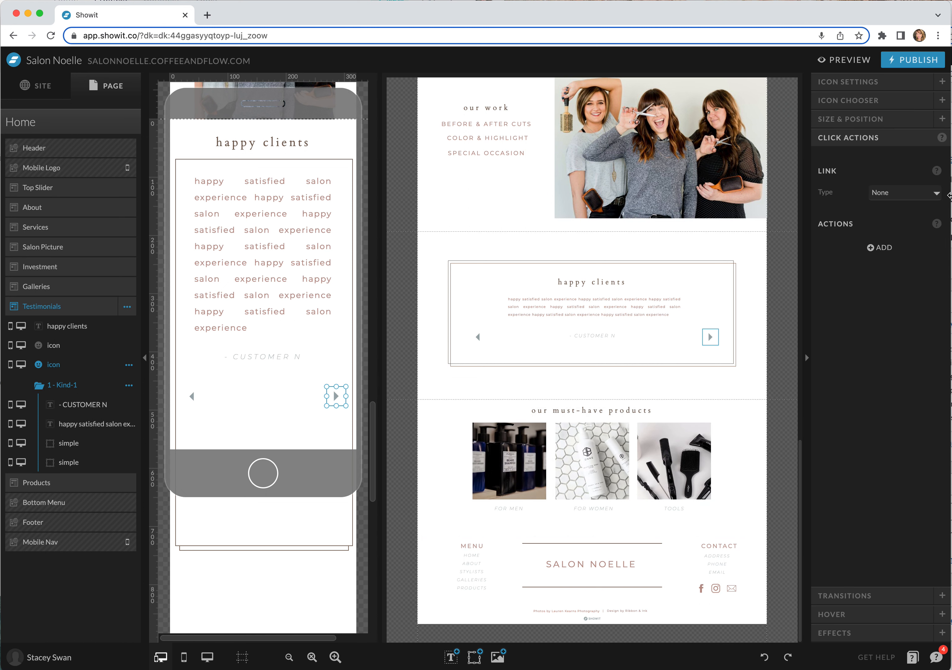
pyautogui.click(929, 194)
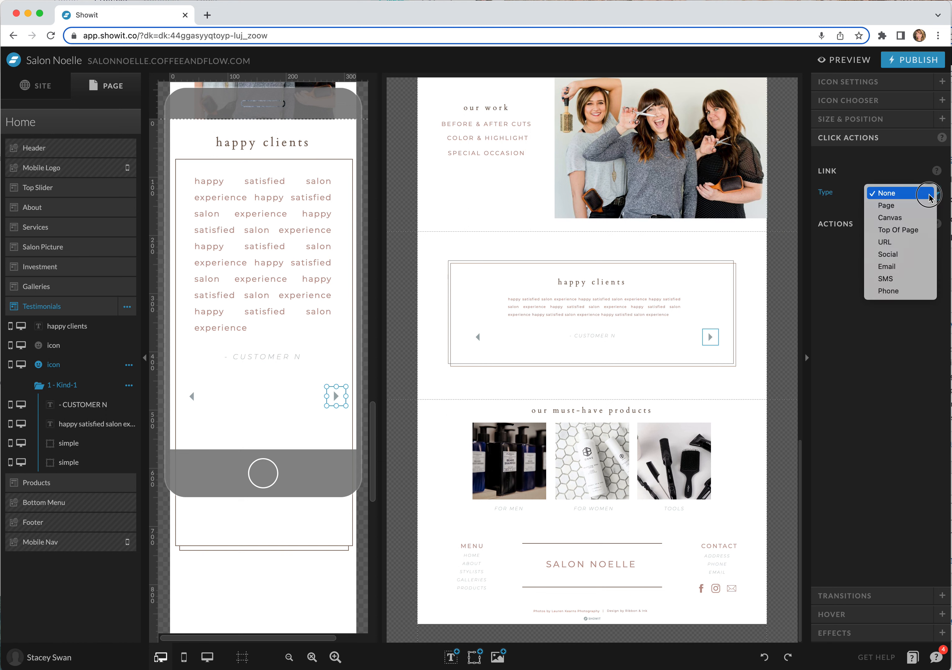
pyautogui.click(924, 219)
pyautogui.click(923, 216)
pyautogui.click(923, 228)
pyautogui.click(926, 238)
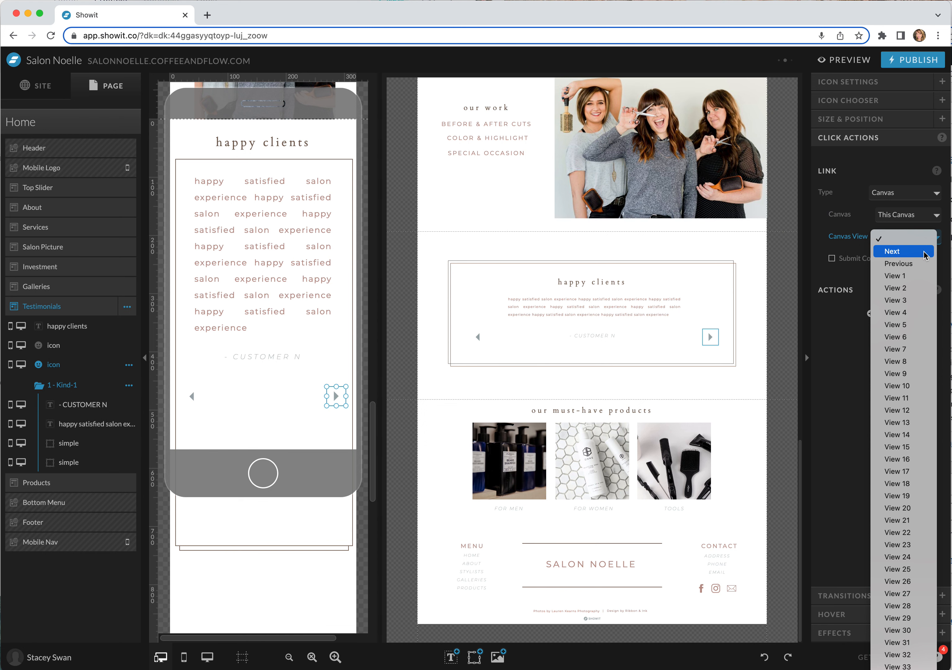
pyautogui.click(892, 250)
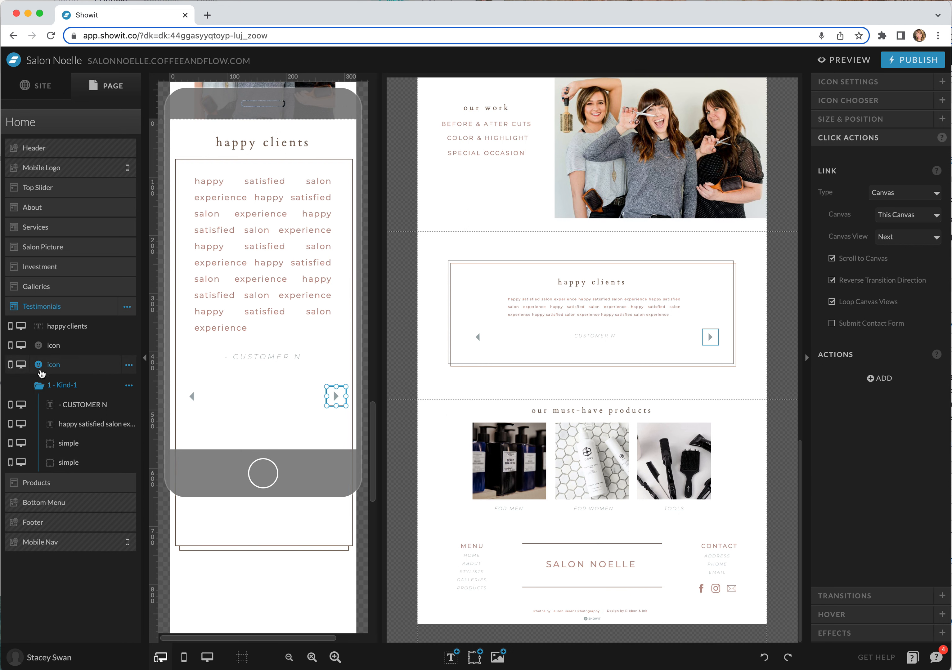
# Step: Link the left arrow icon to This Canvas with the Previous canvas view
pyautogui.click(192, 397)
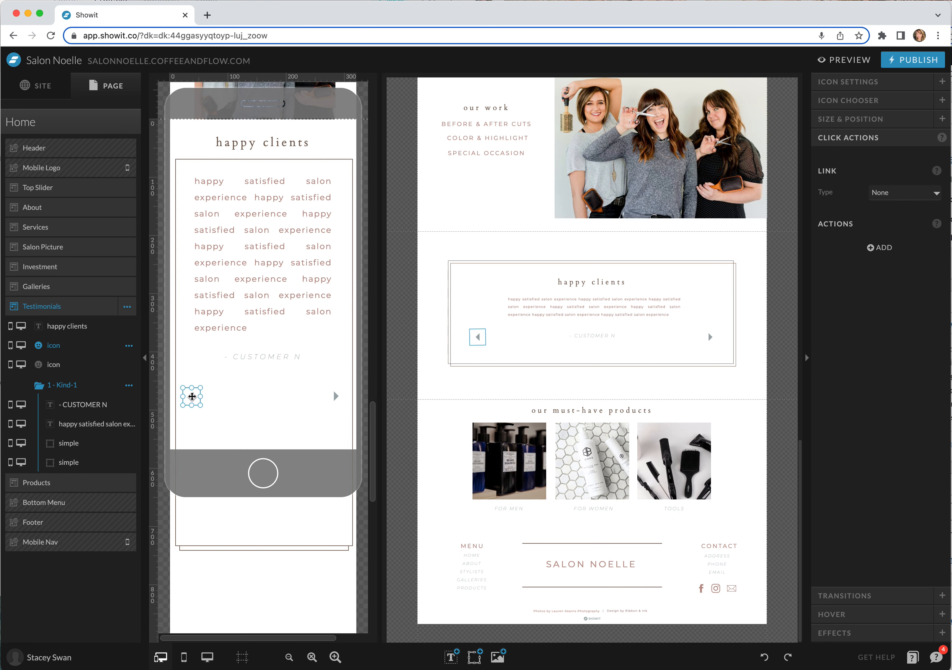
pyautogui.click(906, 199)
pyautogui.click(903, 206)
pyautogui.click(903, 196)
pyautogui.click(903, 205)
pyautogui.click(904, 215)
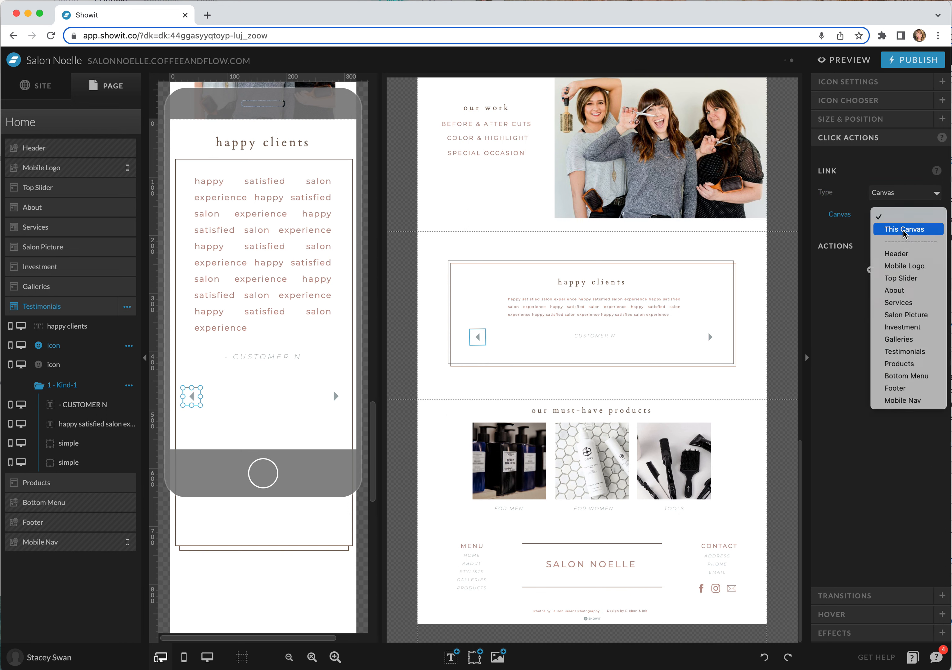
pyautogui.click(904, 229)
pyautogui.click(906, 236)
pyautogui.click(887, 167)
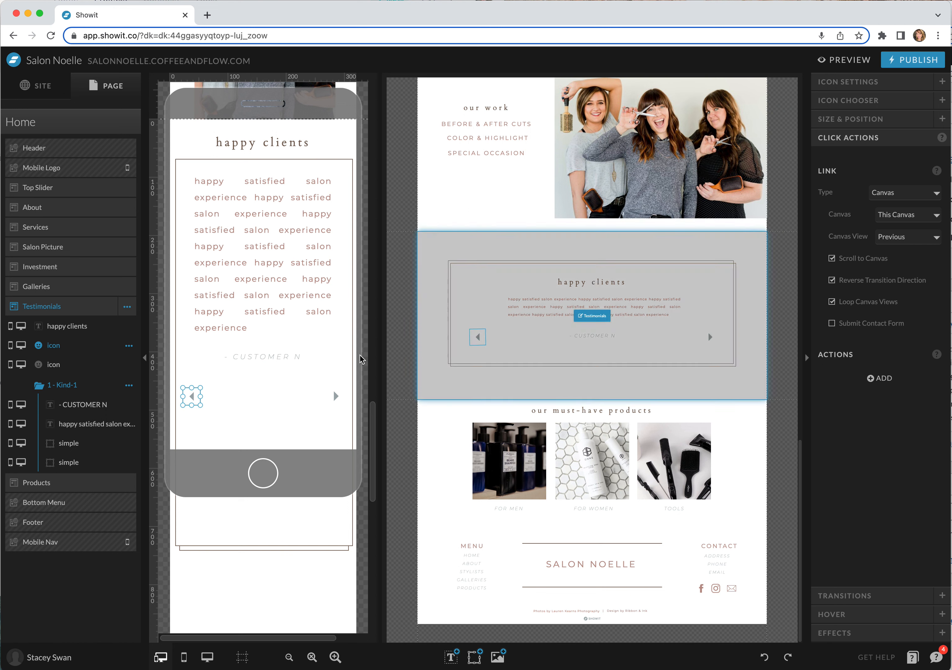
# Step: Add a second canvas view beneath 1 - Kind-1 in the Testimonials canvas
pyautogui.click(334, 365)
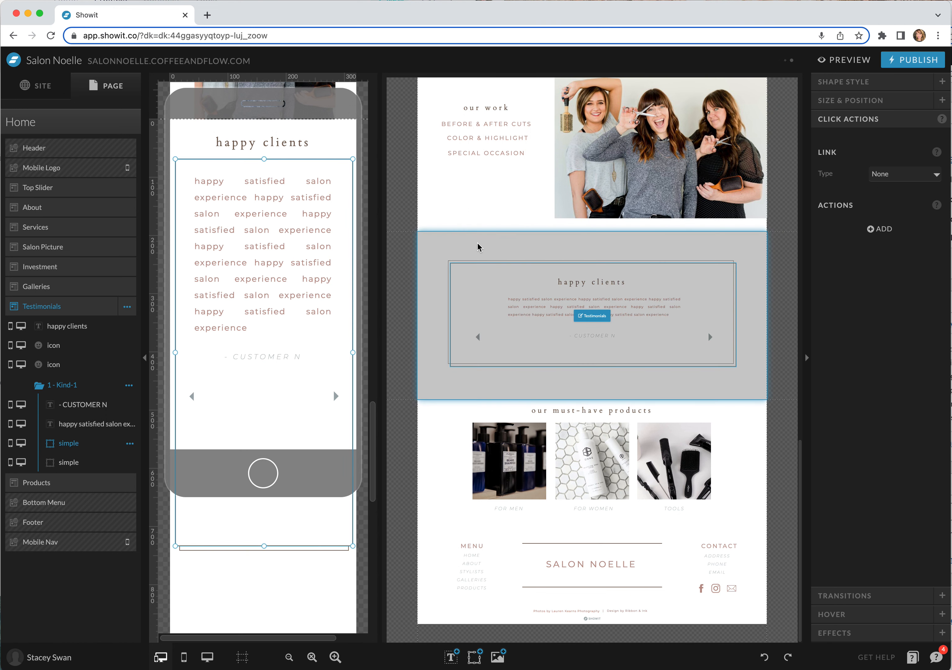
pyautogui.click(701, 260)
pyautogui.click(695, 245)
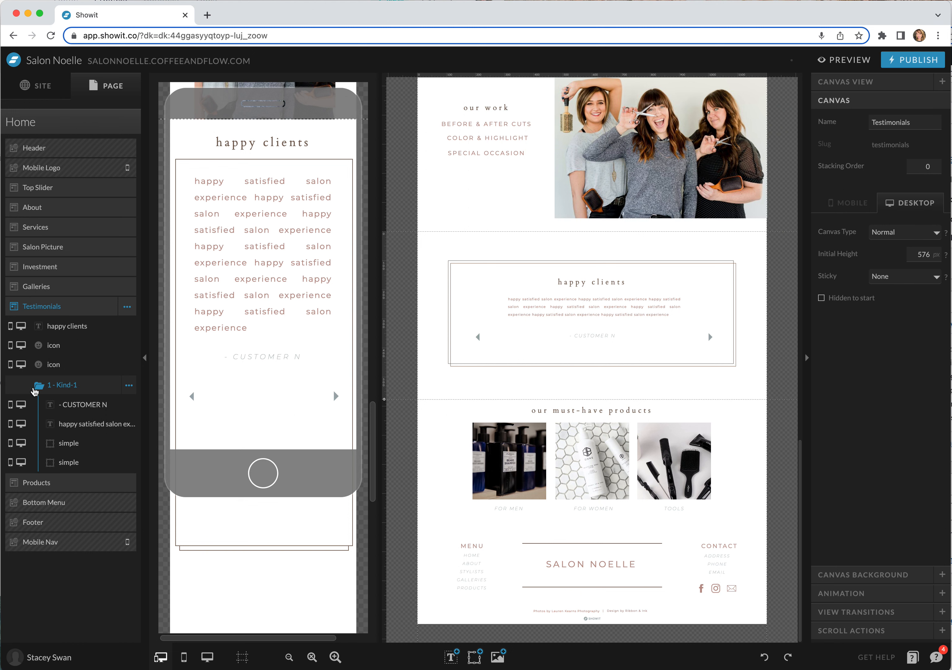
pyautogui.click(128, 385)
pyautogui.click(133, 418)
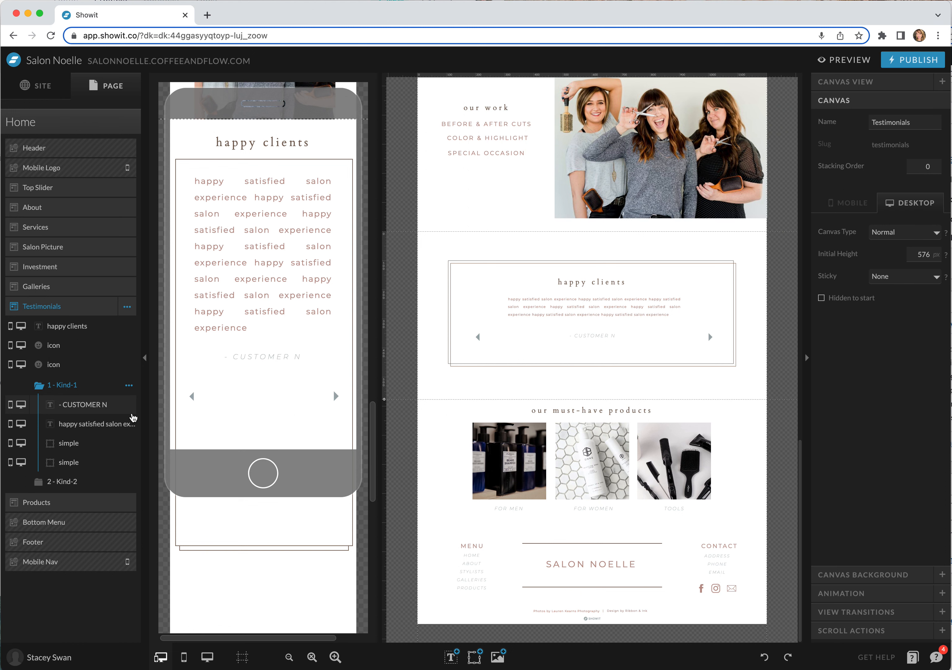
# Step: Duplicate the 2 - Kind-2 canvas view to add a third view to the Testimonials canvas
pyautogui.click(72, 483)
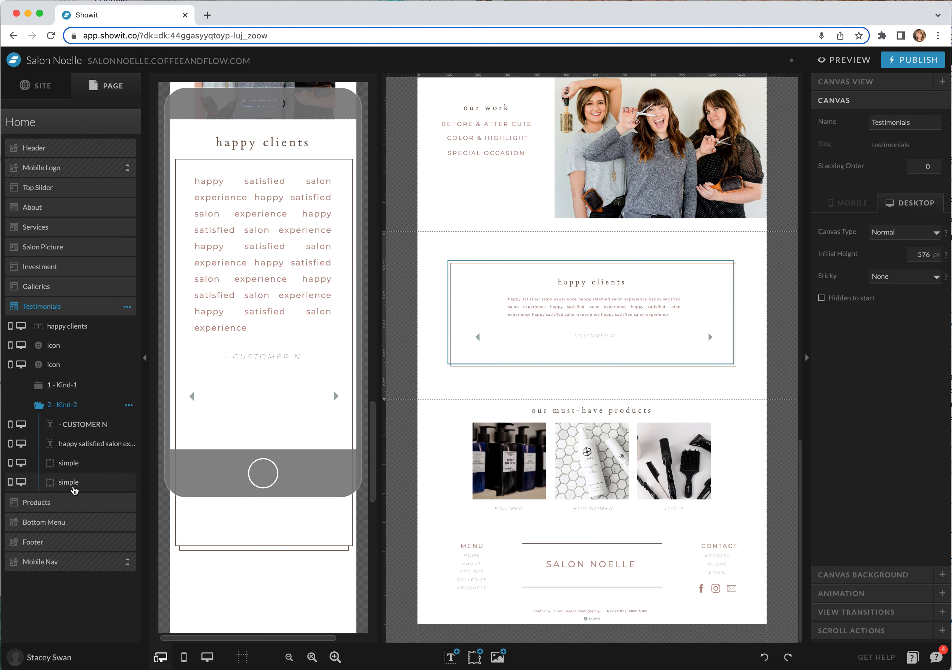
pyautogui.click(128, 404)
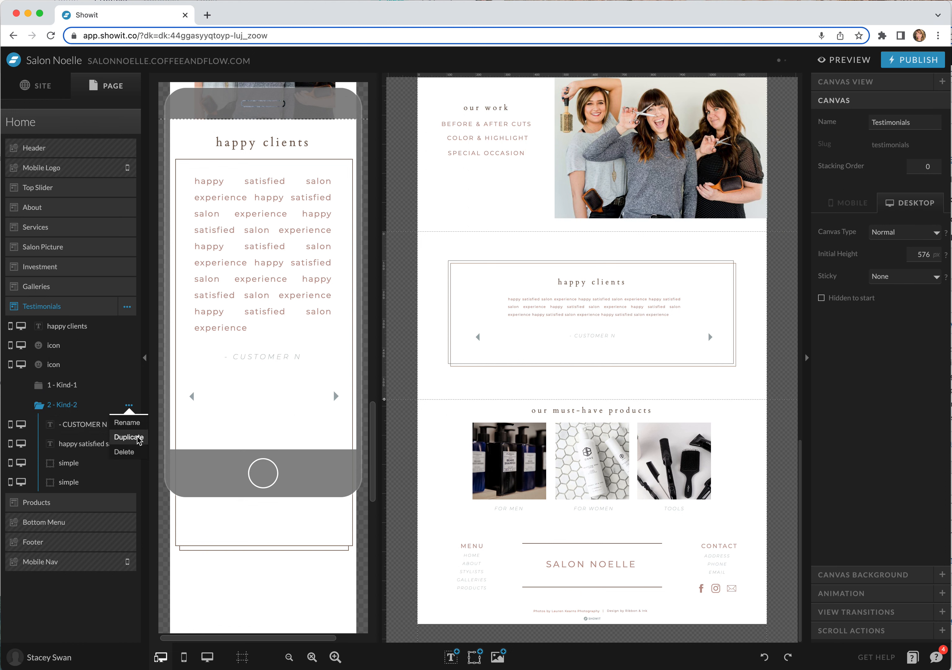
pyautogui.click(129, 438)
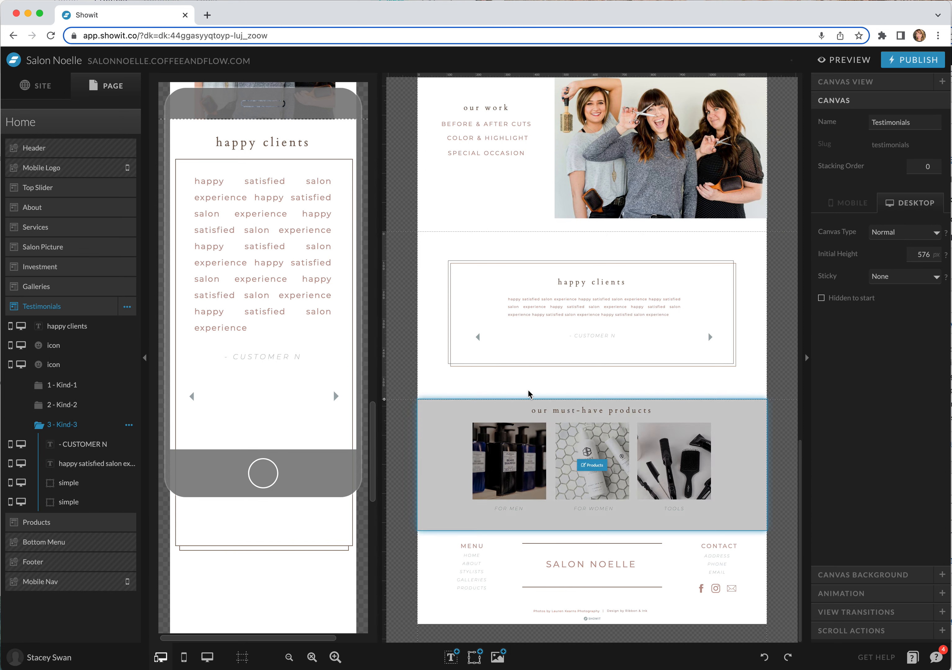
pyautogui.click(73, 385)
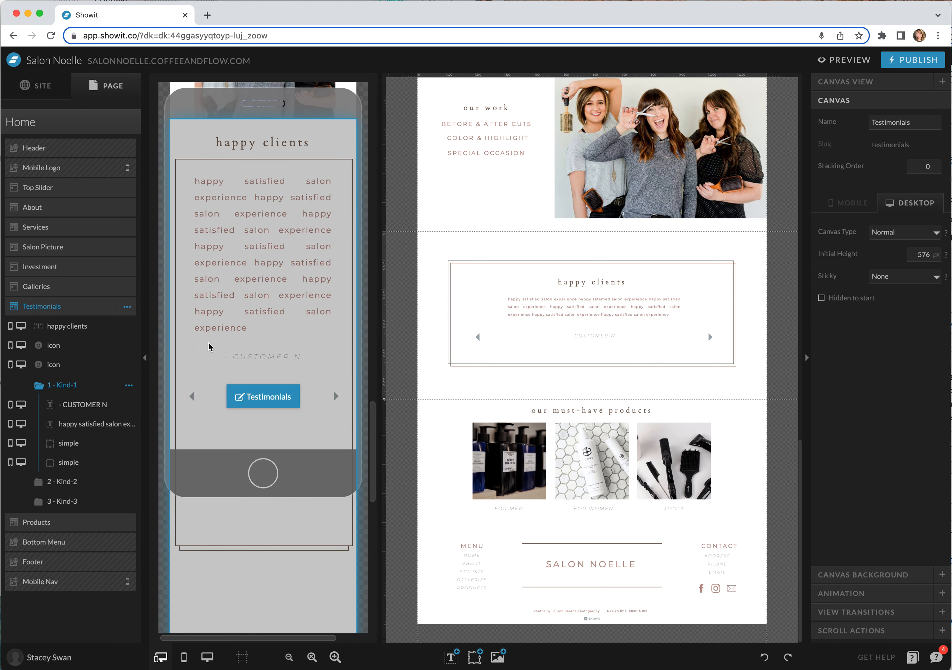
pyautogui.click(76, 502)
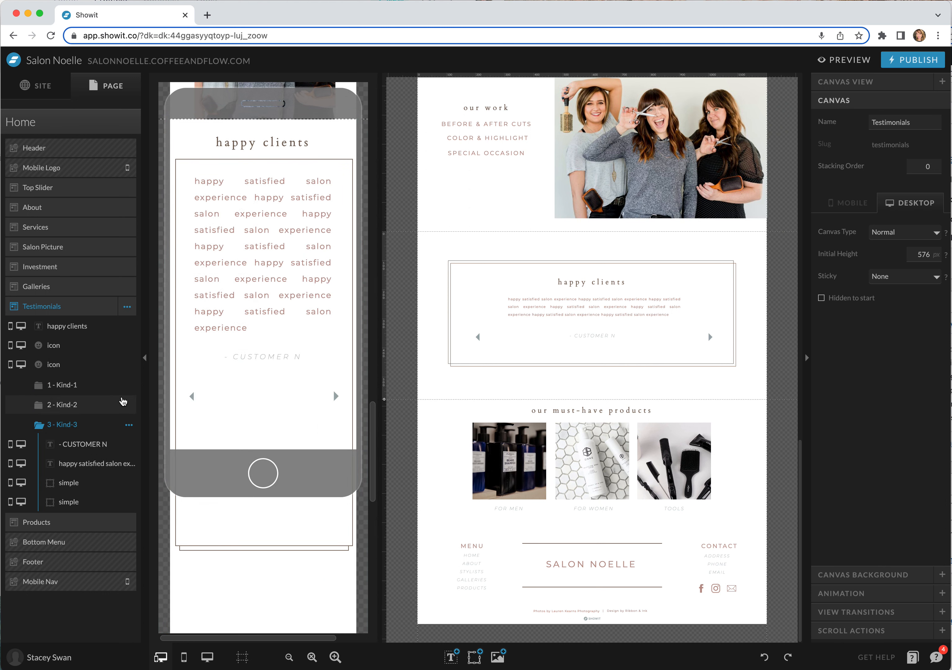
pyautogui.click(91, 405)
pyautogui.click(84, 385)
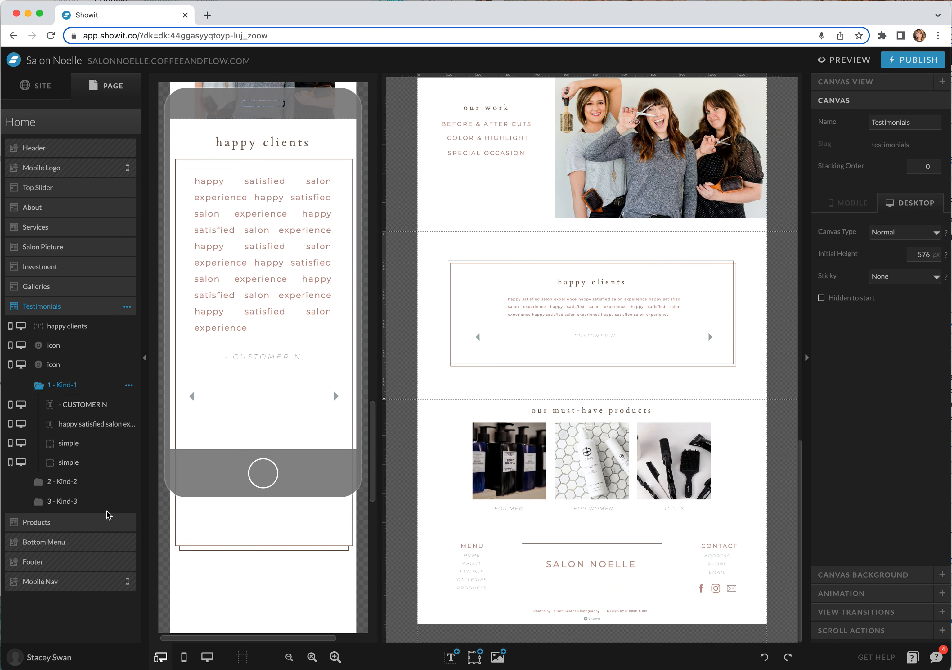
# Step: Change the customer line in the 2 - Kind-2 view to "- CUSTOMER 2"
pyautogui.click(57, 481)
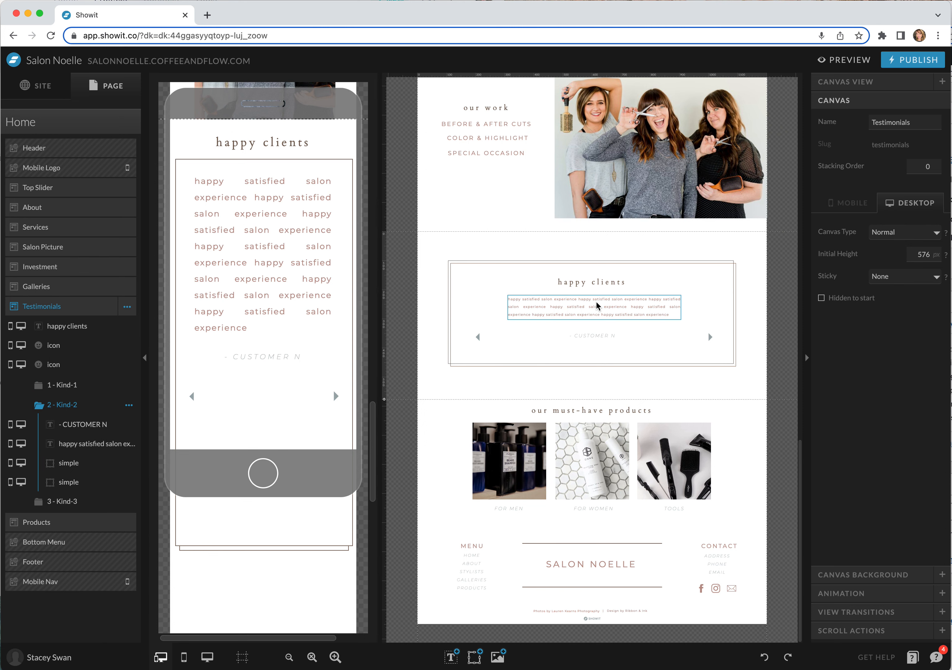
pyautogui.doubleClick(606, 336)
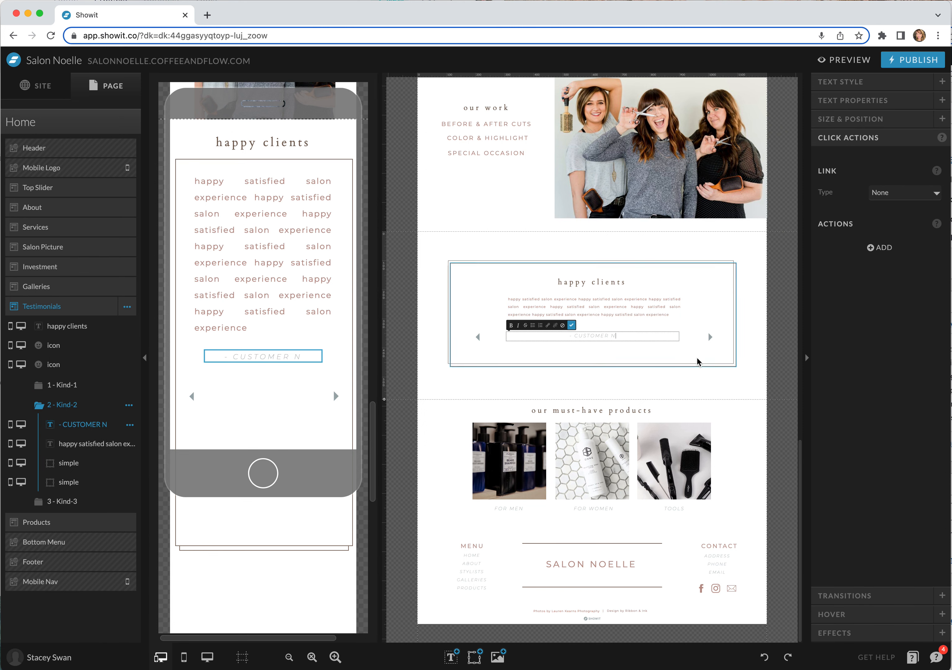
pyautogui.press('BackSpace')
pyautogui.write('2')
pyautogui.press('Escape')
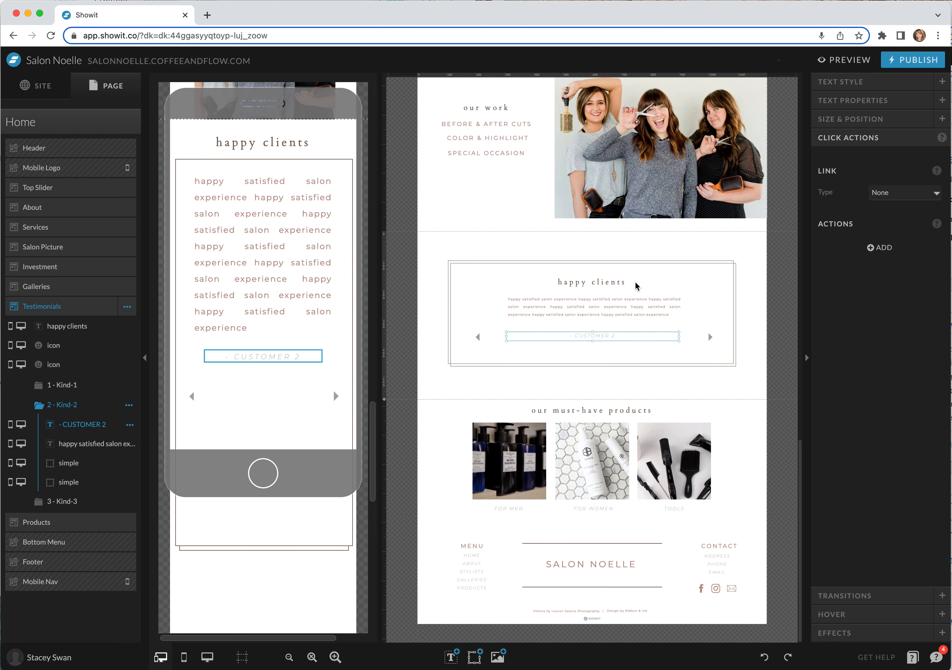
# Step: Change the customer line in the 3 - Kind-3 view to "- CUSTOMER 3"
pyautogui.click(79, 502)
pyautogui.doubleClick(605, 335)
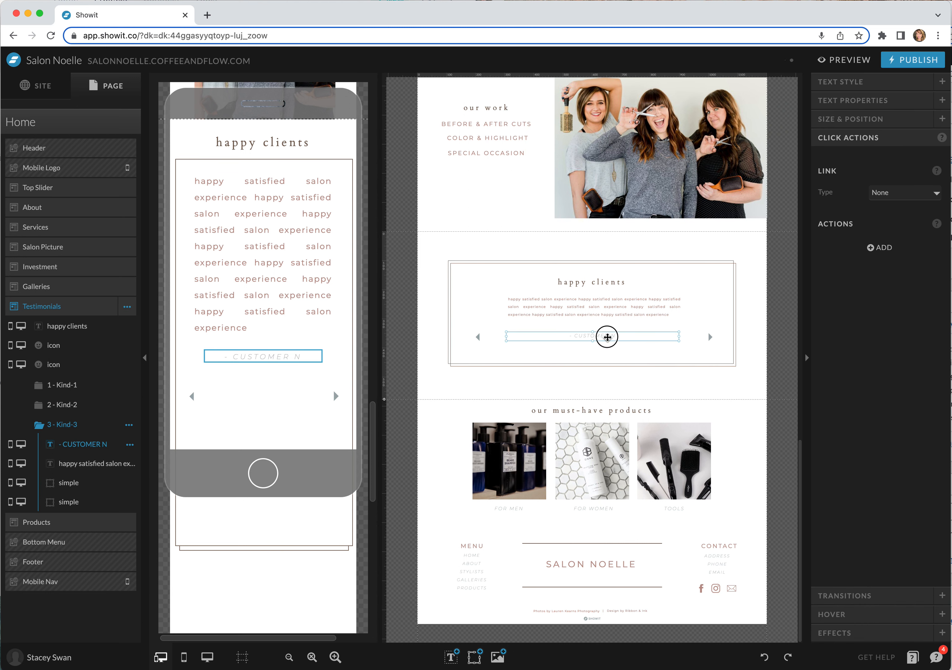
pyautogui.write('3')
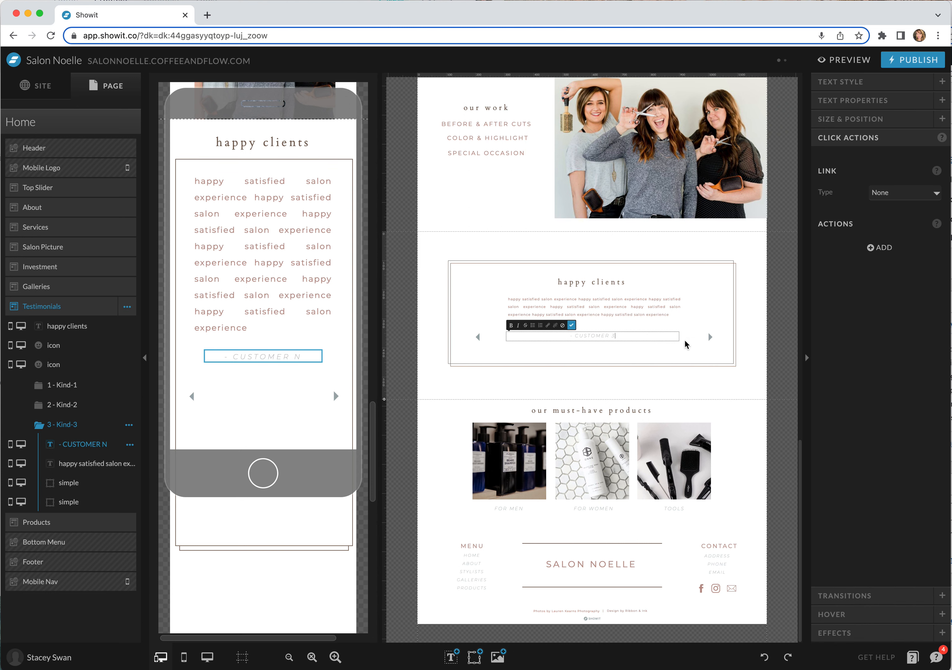
pyautogui.click(755, 331)
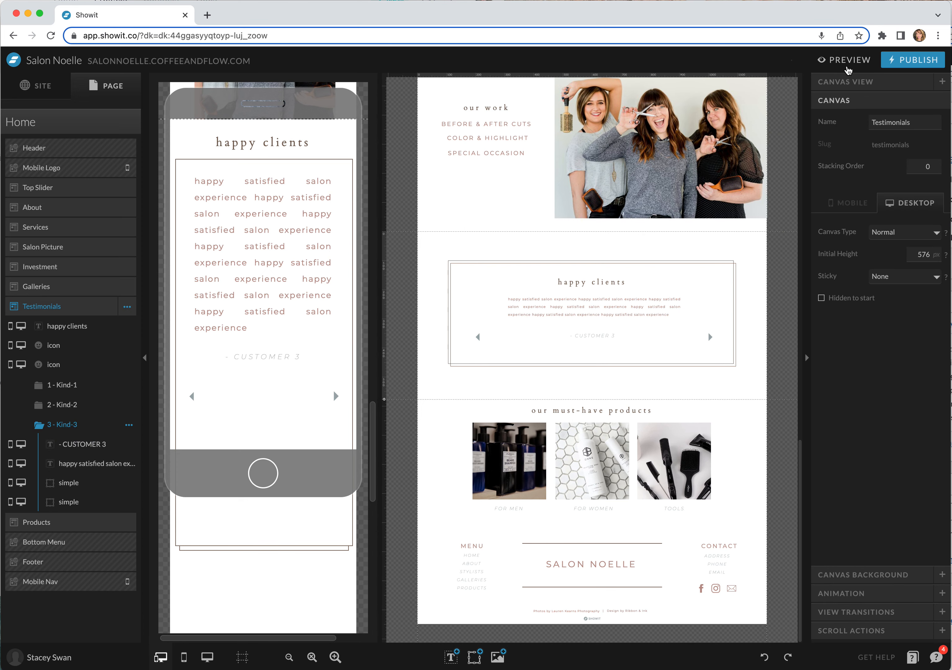
# Step: Preview the site and cycle through the happy clients testimonials with both arrows, checking that each view appears
pyautogui.click(848, 60)
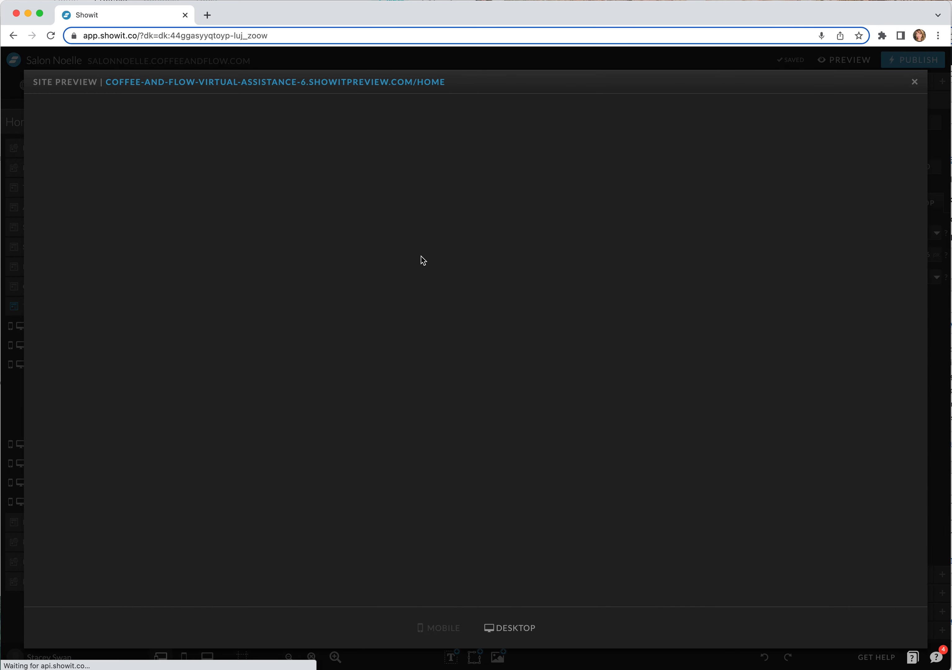
pyautogui.scroll(-15, 571, 457)
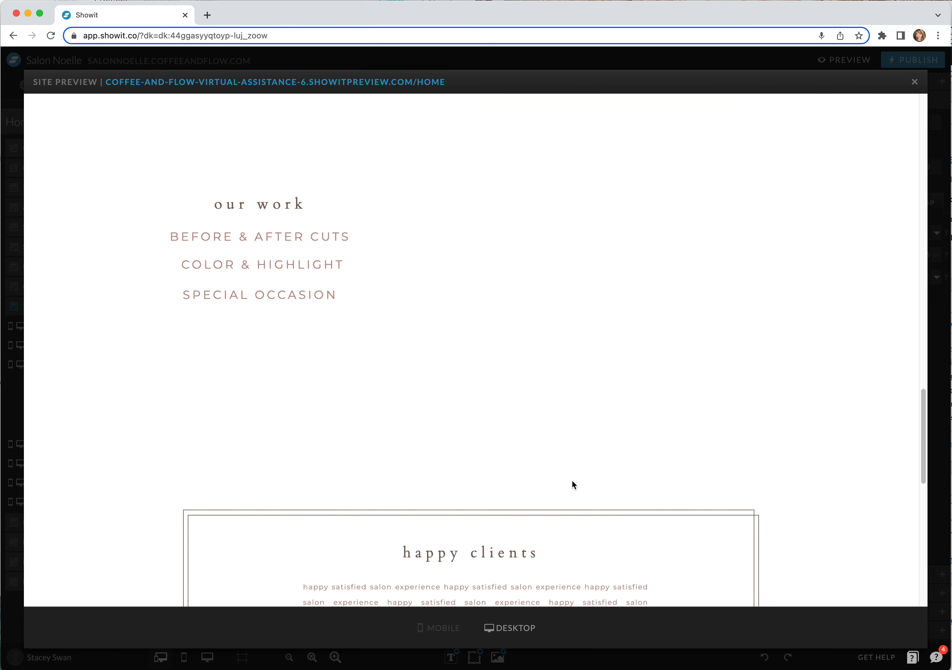
pyautogui.scroll(-5, 574, 483)
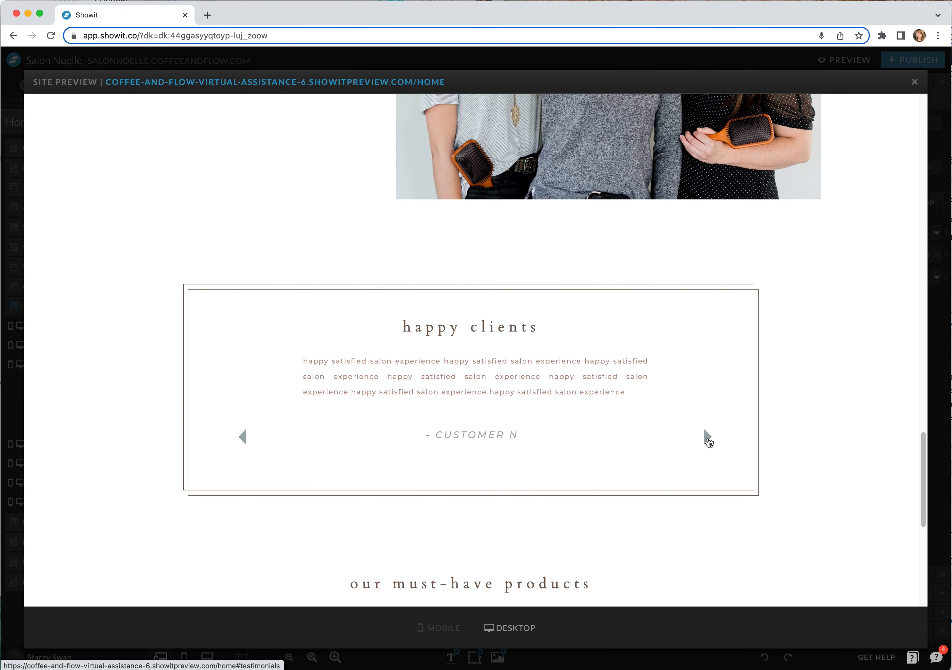
pyautogui.click(708, 439)
pyautogui.click(711, 307)
pyautogui.click(706, 308)
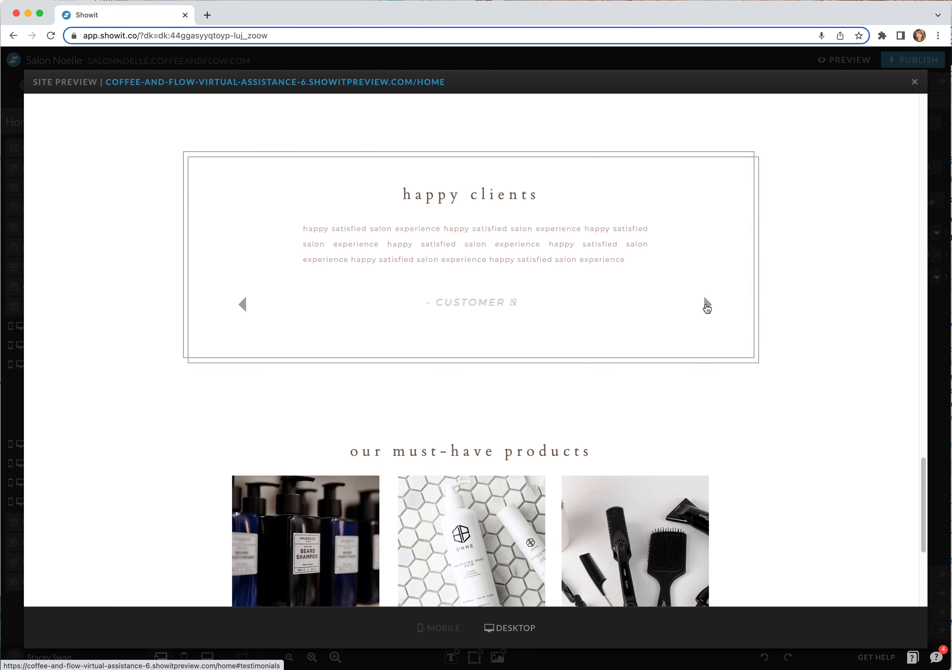
pyautogui.click(708, 306)
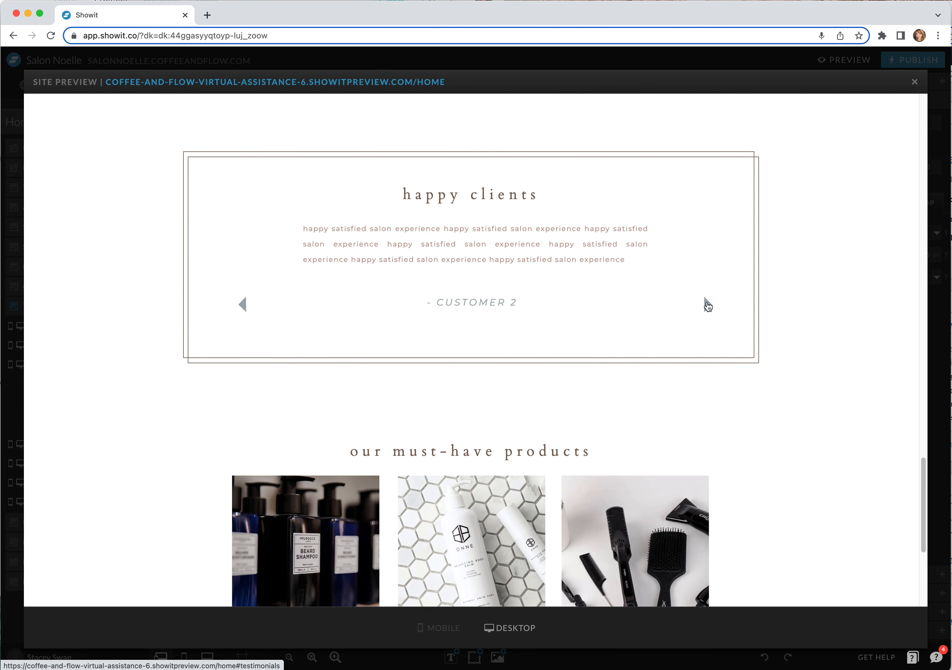
pyautogui.click(707, 305)
pyautogui.click(241, 305)
pyautogui.click(913, 82)
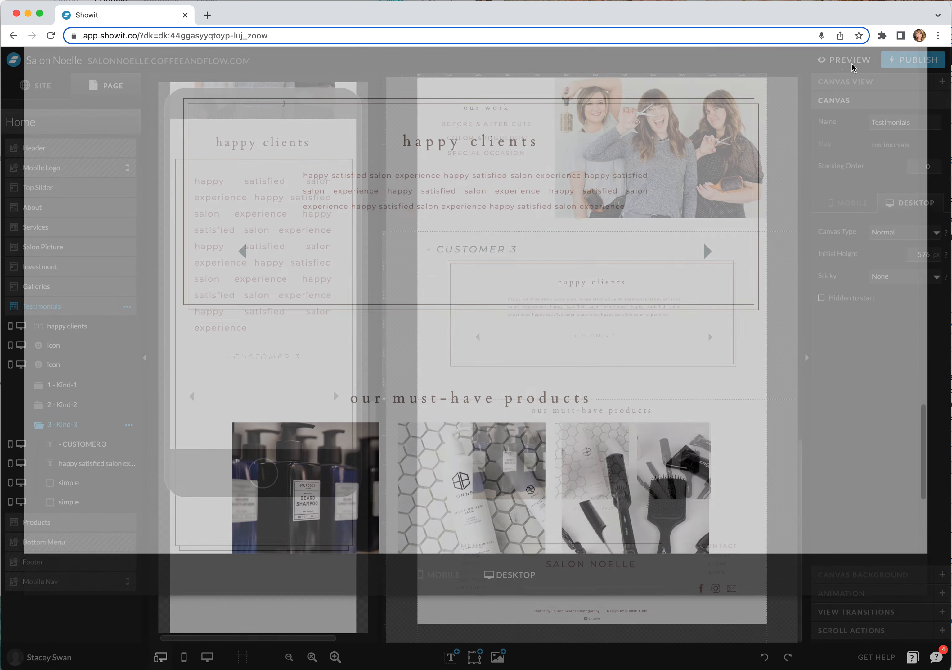
# Step: Preview the site again and advance the testimonials once to check how the page scrolls when the view changes
pyautogui.click(844, 61)
pyautogui.scroll(-20, 666, 215)
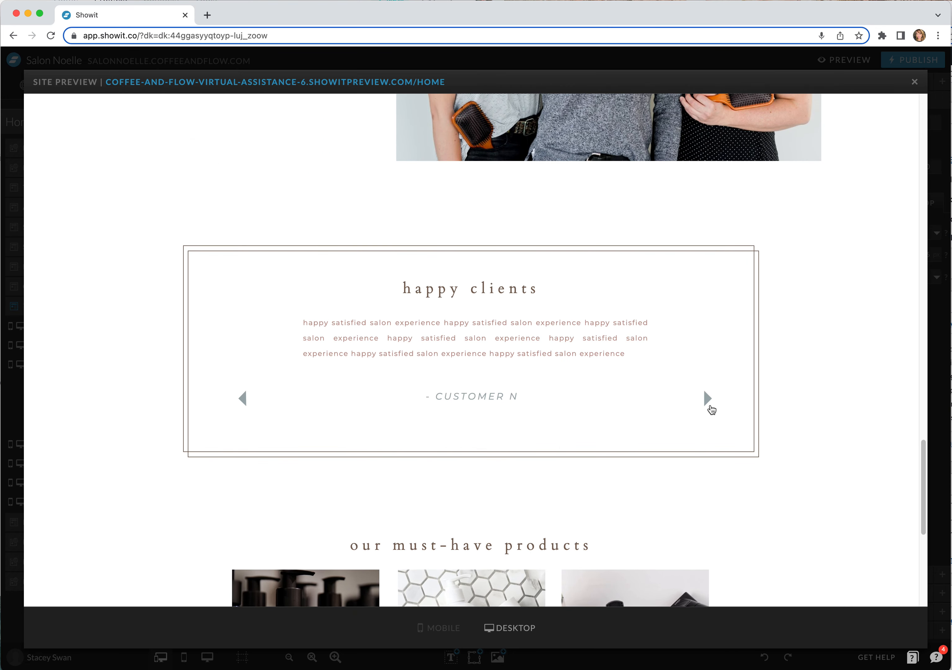
pyautogui.click(709, 400)
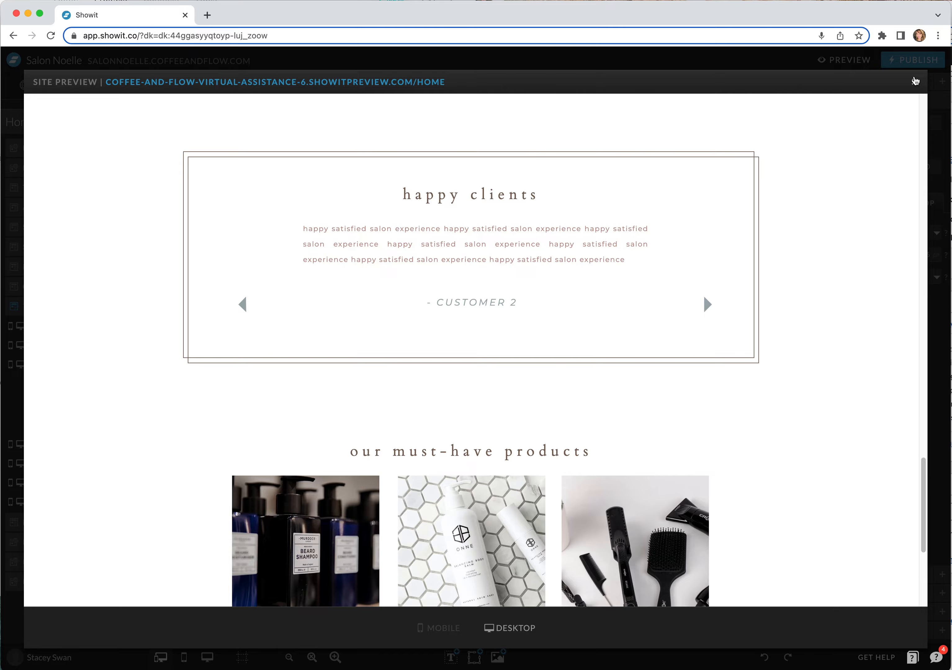
pyautogui.click(914, 79)
# Step: Turn off Scroll to Canvas for the right arrow icon's link
pyautogui.click(712, 339)
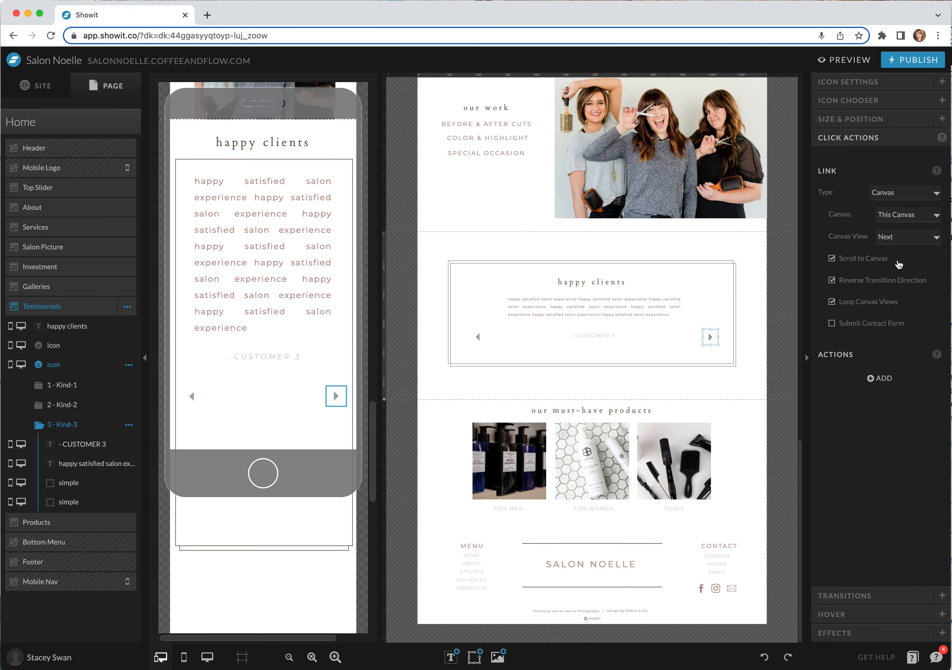
pyautogui.click(832, 258)
# Step: Preview the site and advance the testimonials repeatedly with the right arrow to check that the page position holds
pyautogui.click(846, 59)
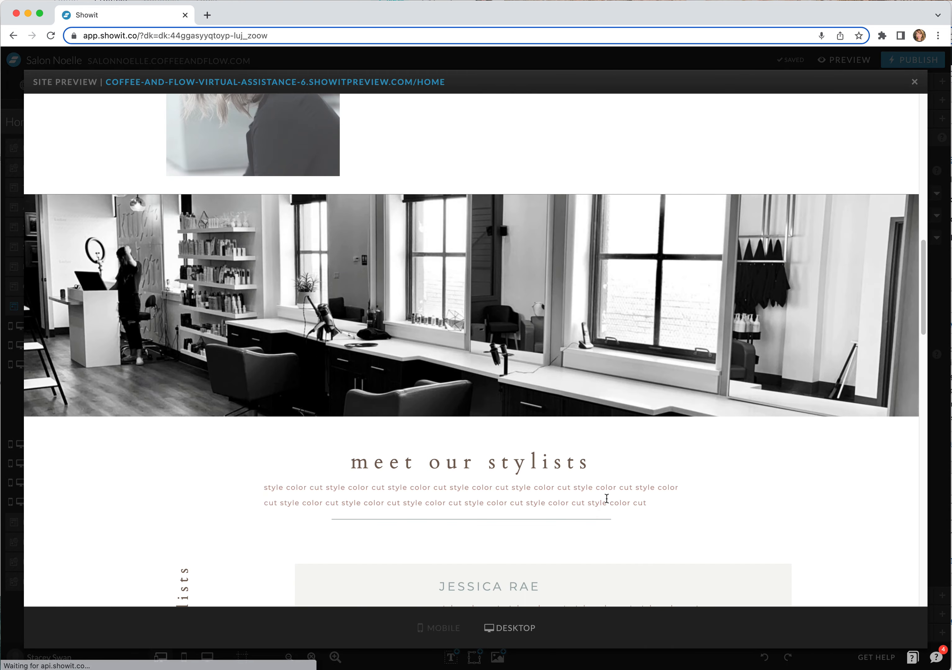
pyautogui.scroll(-20, 607, 498)
pyautogui.click(706, 438)
pyautogui.click(707, 438)
pyautogui.click(708, 438)
pyautogui.scroll(-3, 708, 440)
pyautogui.scroll(2, 709, 441)
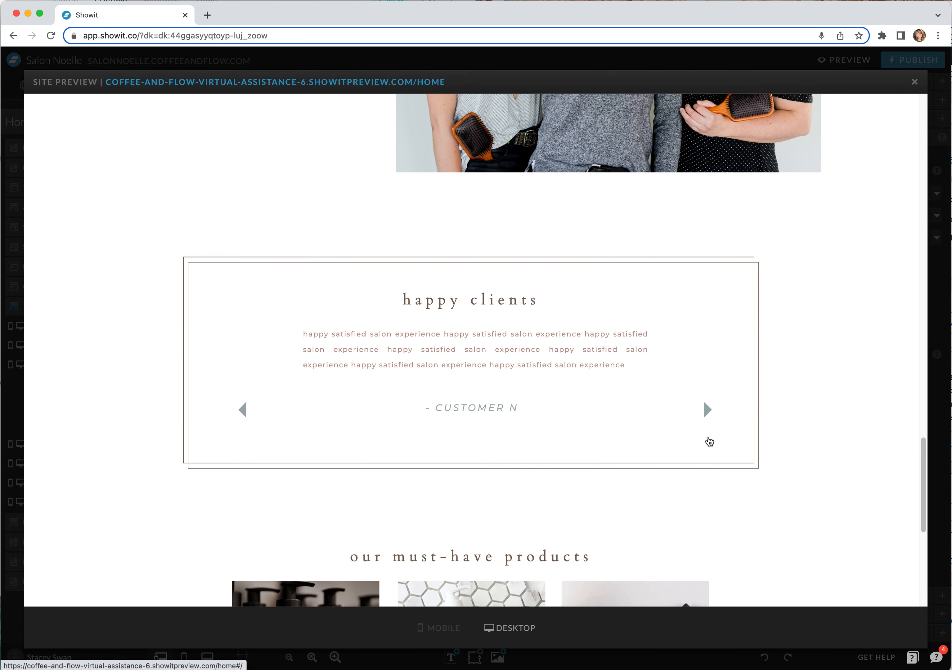
pyautogui.click(708, 419)
pyautogui.click(707, 409)
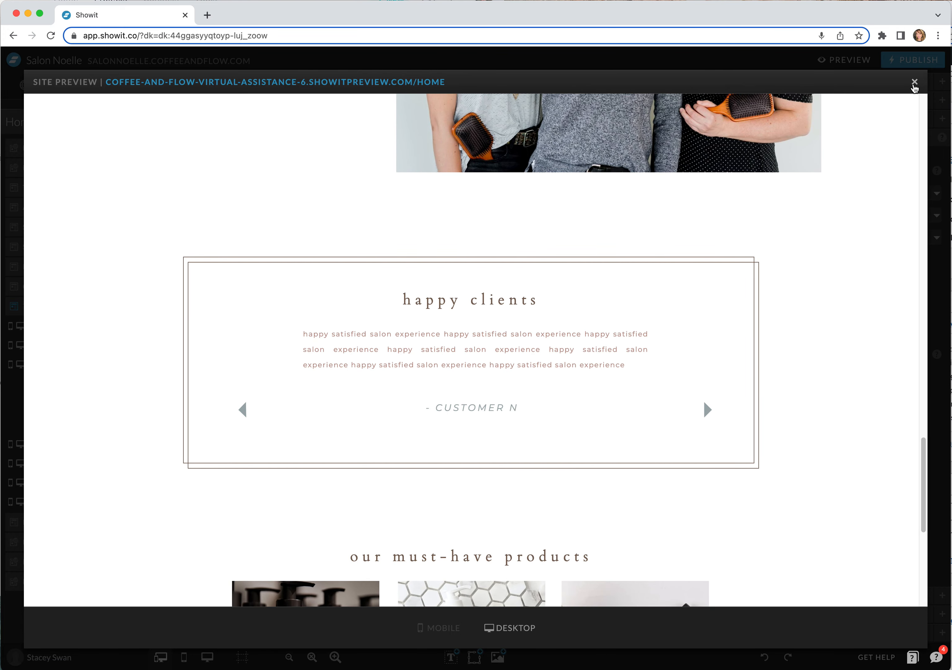
pyautogui.click(914, 84)
# Step: Enable Auto Advance View in the Testimonials canvas's desktop view transitions
pyautogui.click(739, 384)
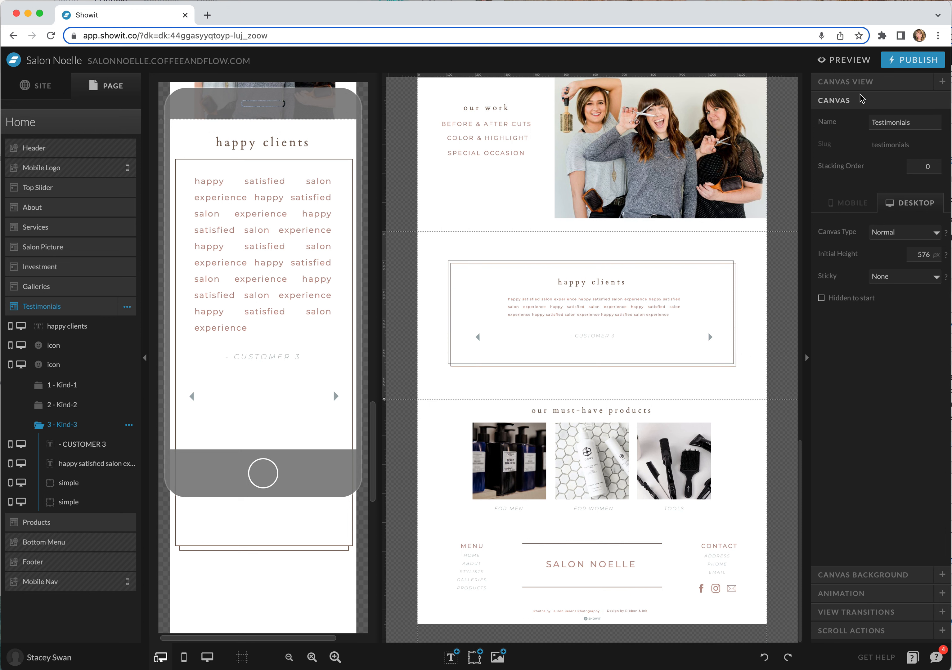
pyautogui.click(884, 81)
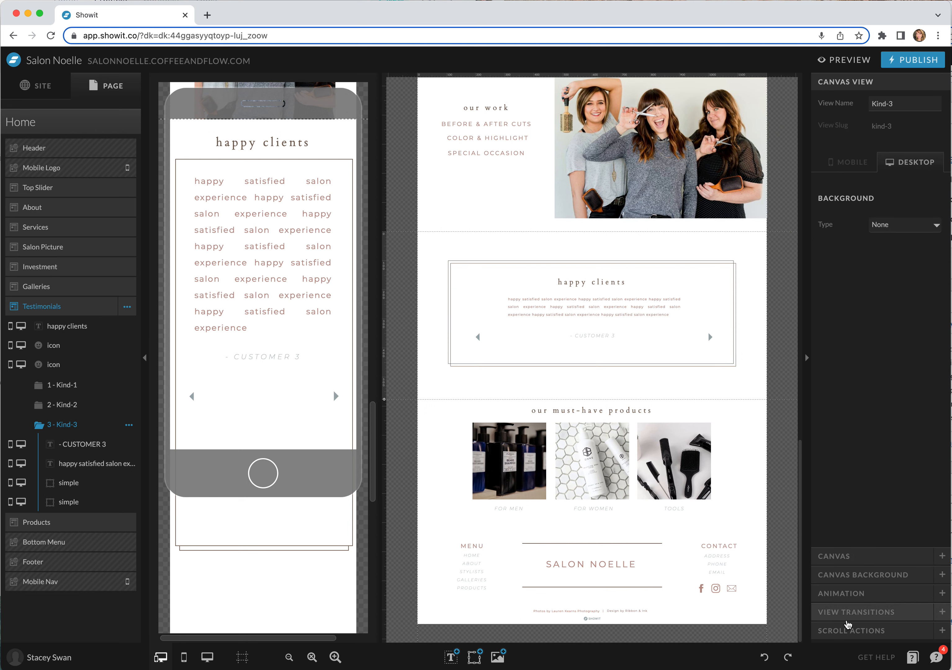
pyautogui.click(846, 618)
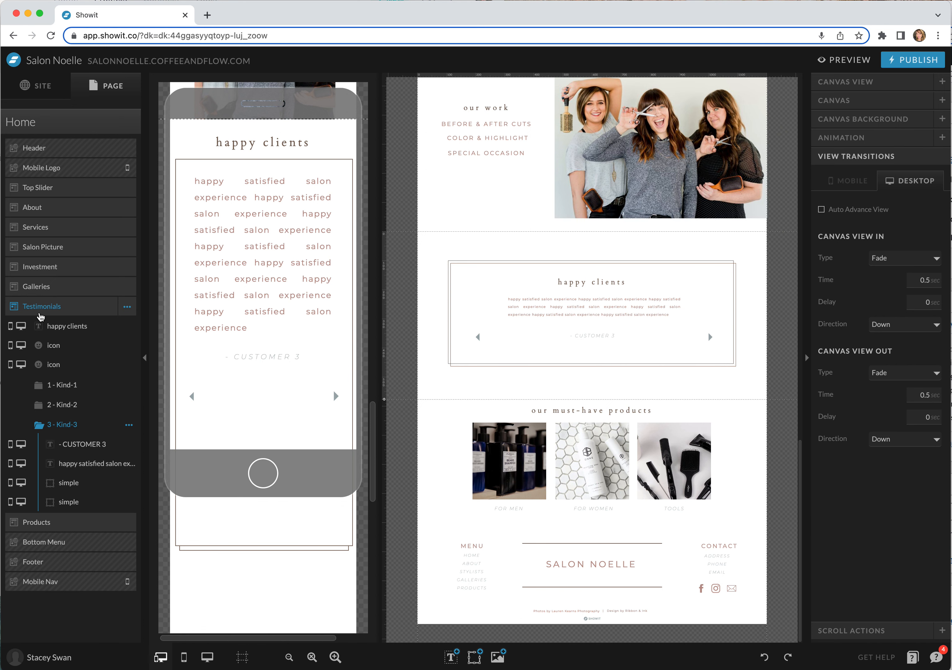
pyautogui.click(820, 210)
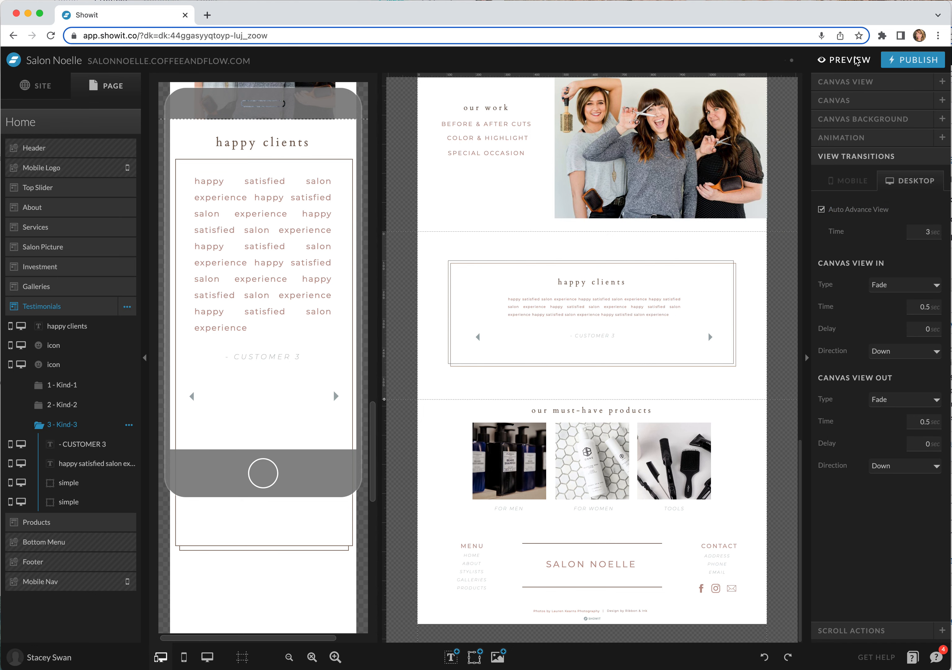
# Step: Preview the site and watch the happy clients section to check that the testimonials advance automatically
pyautogui.click(845, 59)
pyautogui.scroll(-15, 768, 426)
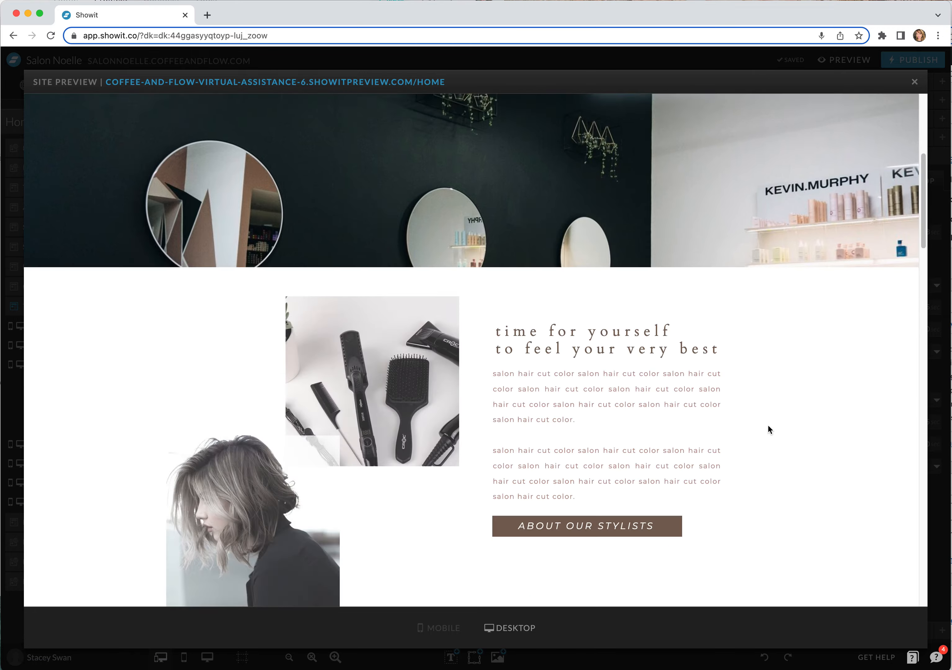
pyautogui.scroll(-1, 771, 423)
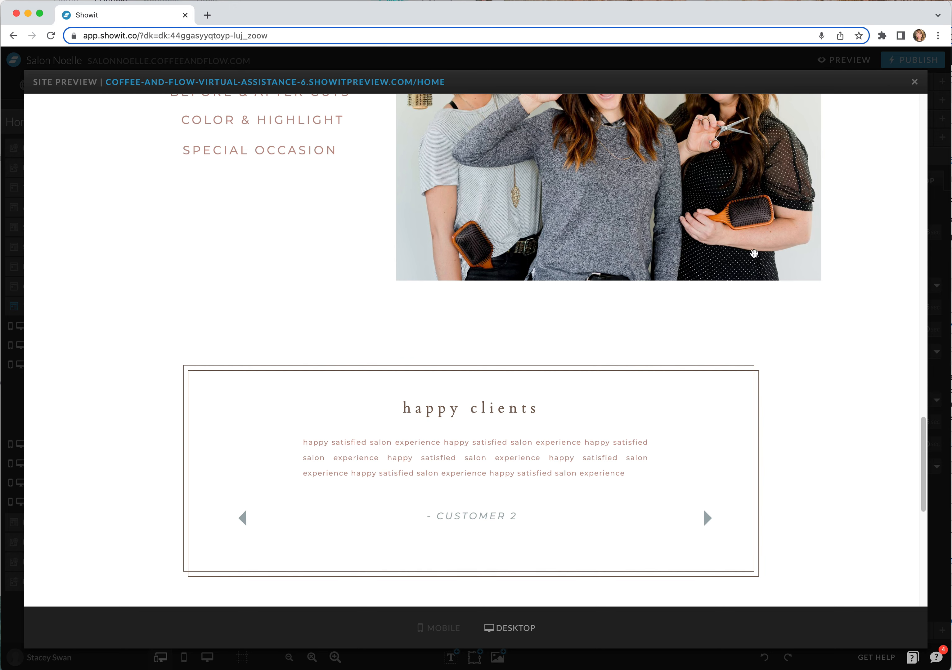
pyautogui.click(914, 82)
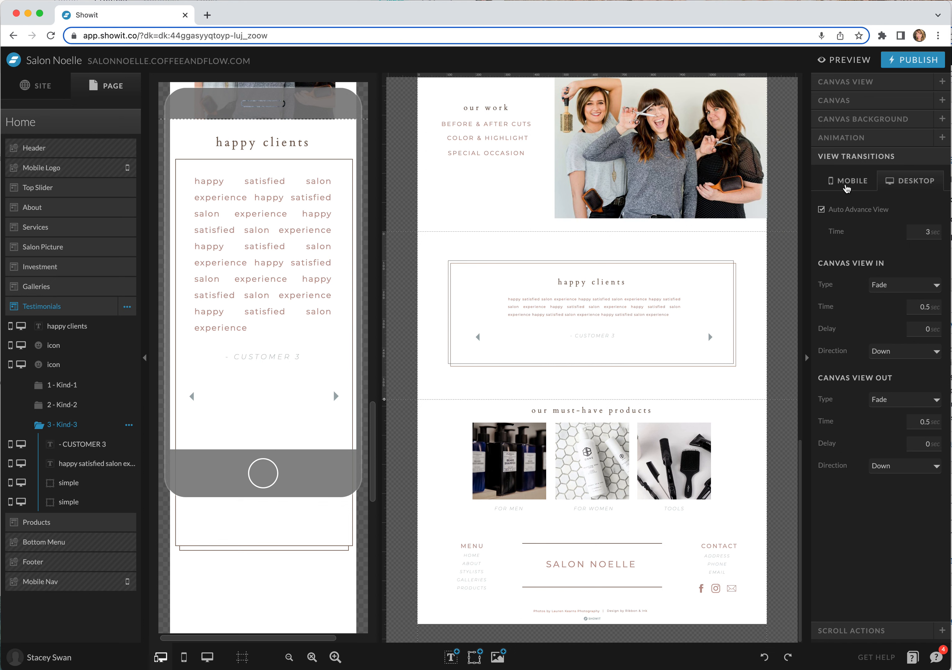
# Step: Enable Auto Advance View for mobile and choose the desktop transition types for Canvas View In and Canvas View Out
pyautogui.click(846, 184)
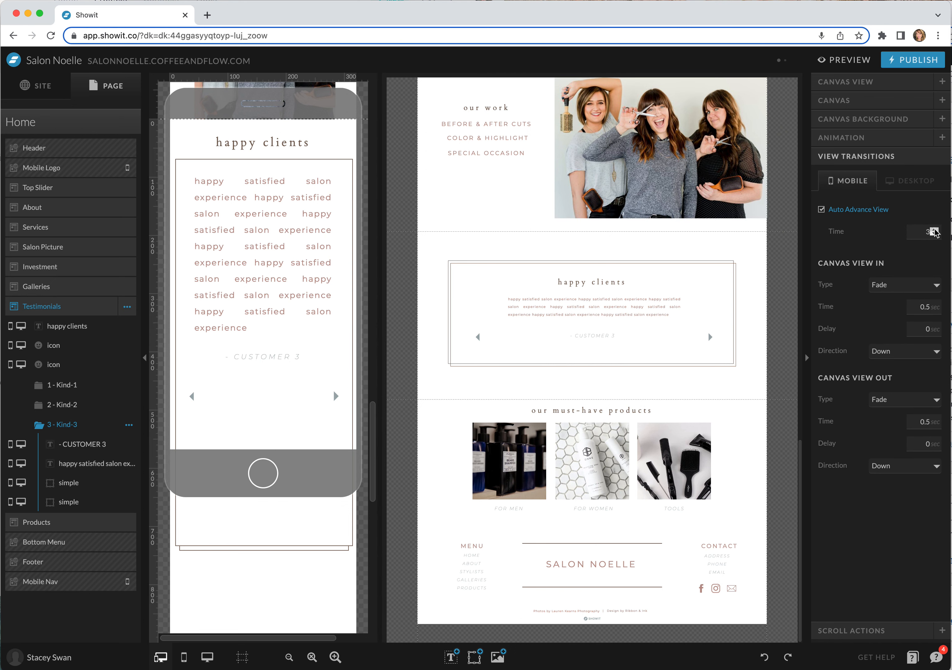
pyautogui.click(912, 185)
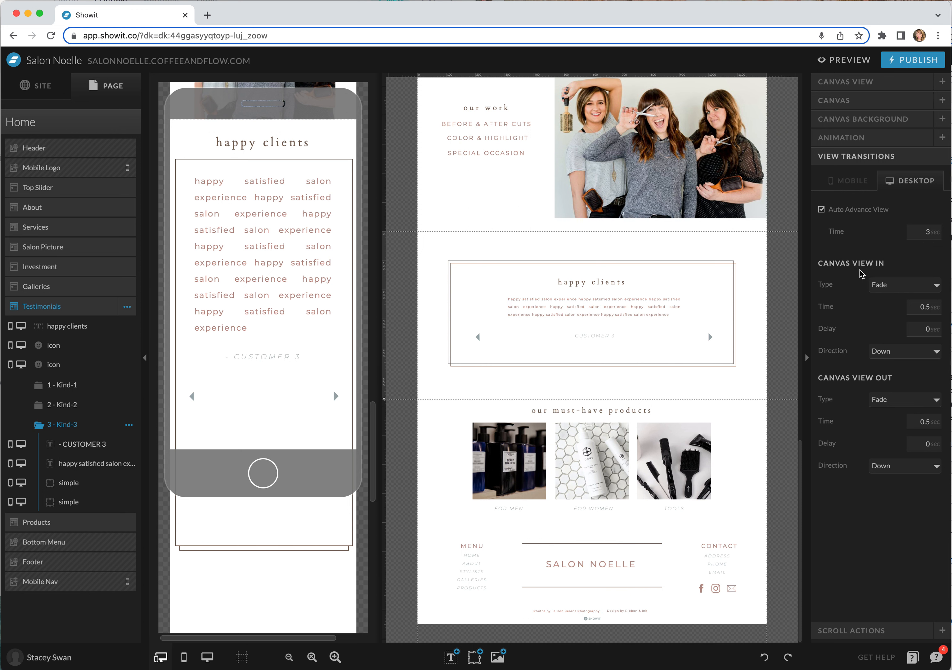
pyautogui.click(886, 292)
pyautogui.click(907, 298)
pyautogui.click(891, 406)
pyautogui.click(893, 413)
# Step: Preview the site and examine the new view transitions in the happy clients section
pyautogui.click(842, 68)
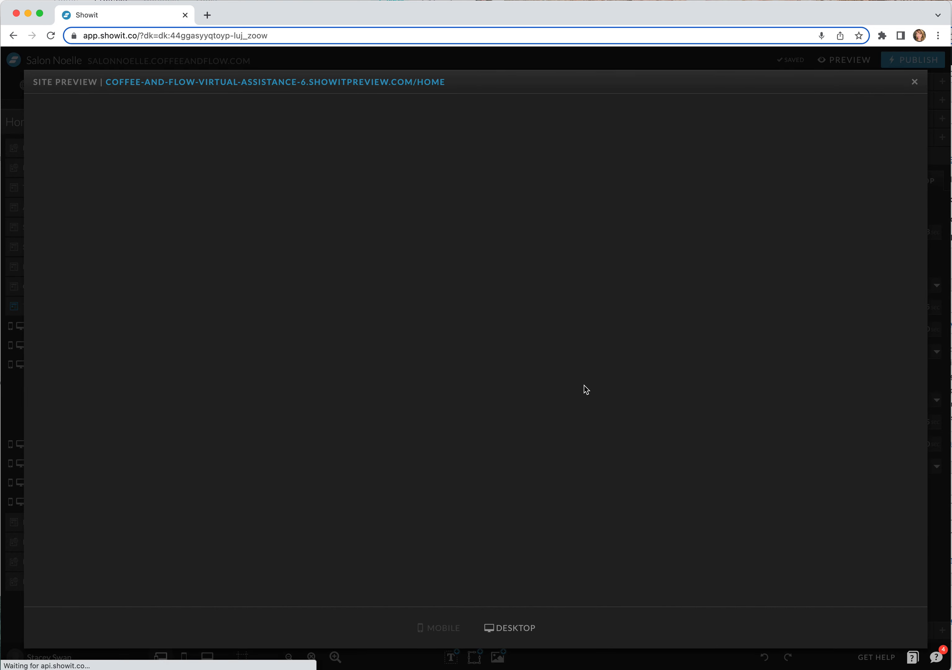
pyautogui.scroll(-10, 615, 433)
pyautogui.scroll(-20, 615, 432)
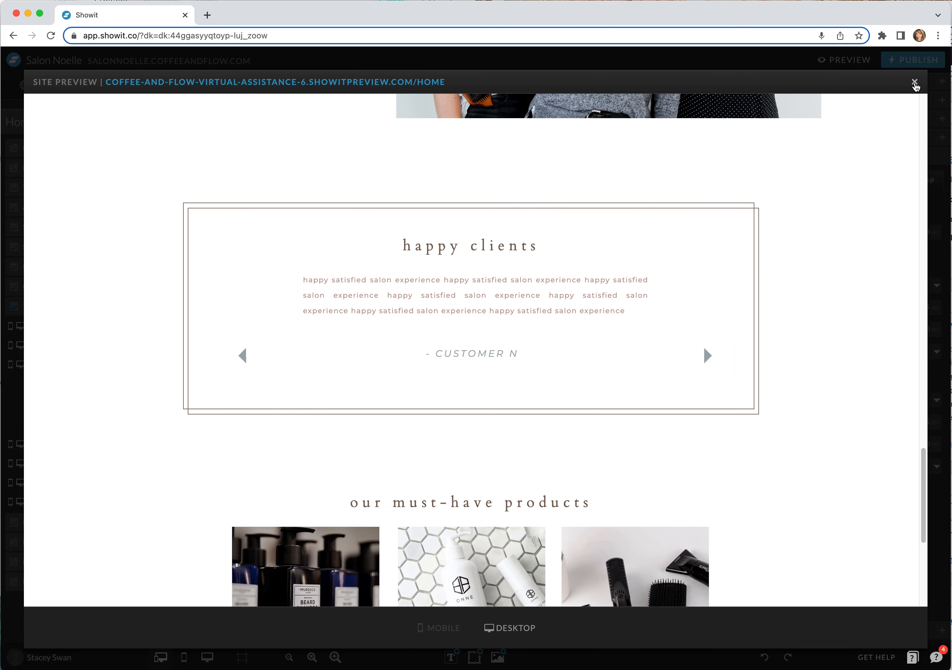
# Step: Close the preview and set the desktop transition direction to Left for both Canvas View In and Canvas View Out
pyautogui.click(915, 83)
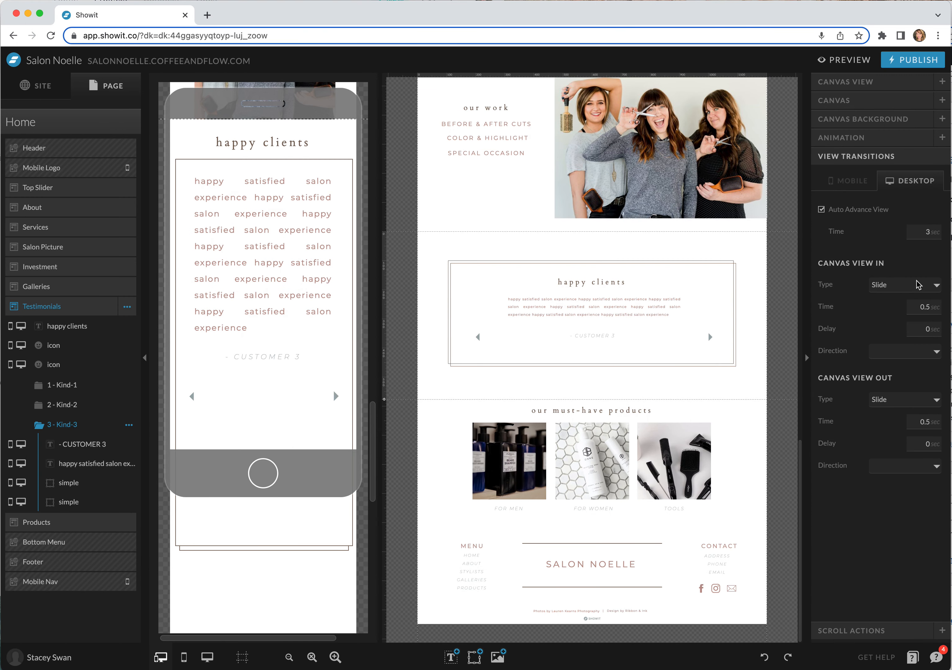
pyautogui.click(903, 356)
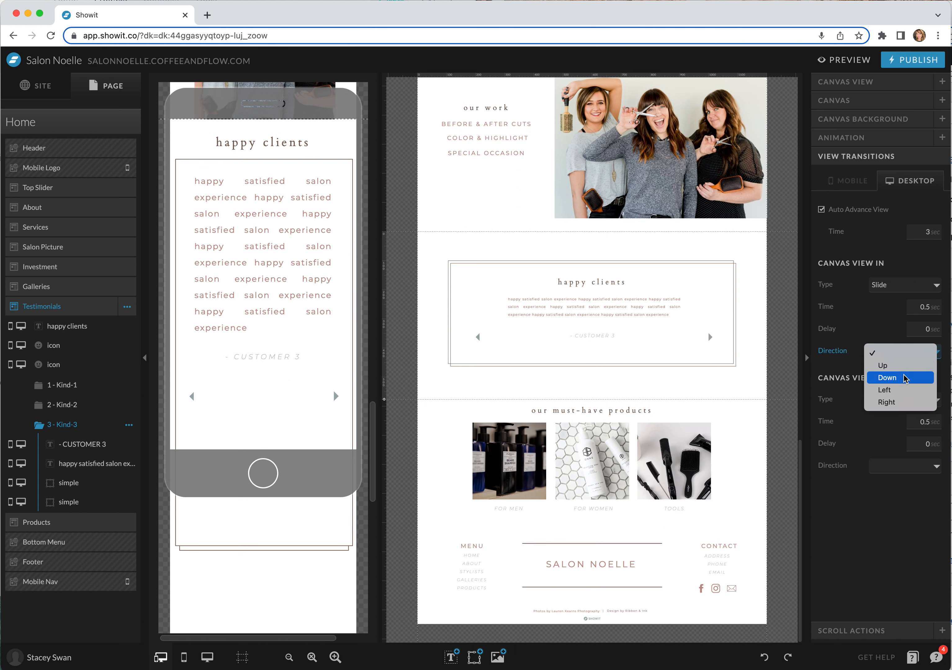
pyautogui.click(901, 390)
pyautogui.click(902, 465)
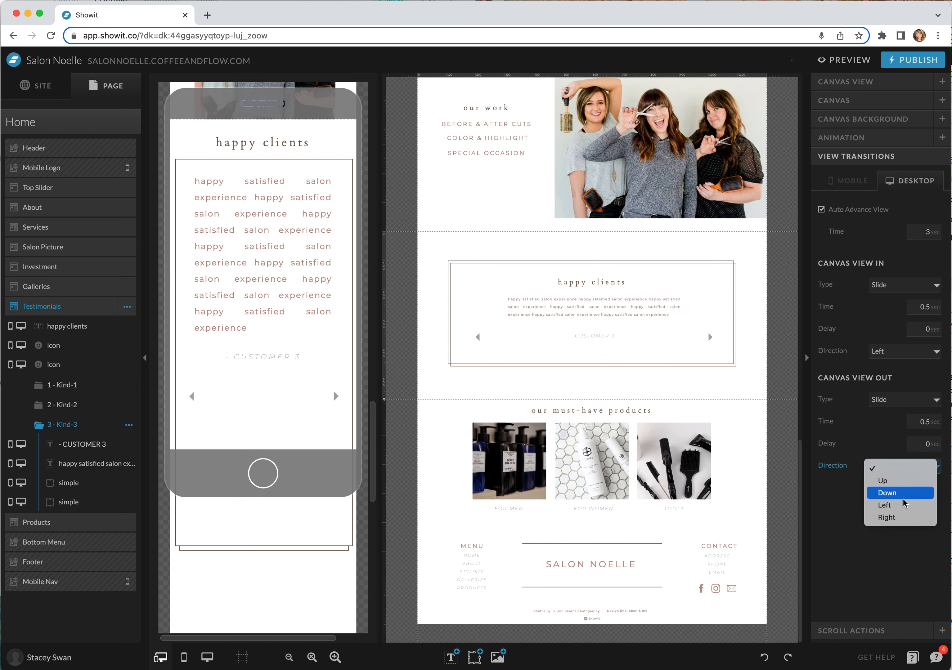
# Step: Preview the site and examine how the testimonials slide in the happy clients section
pyautogui.click(855, 65)
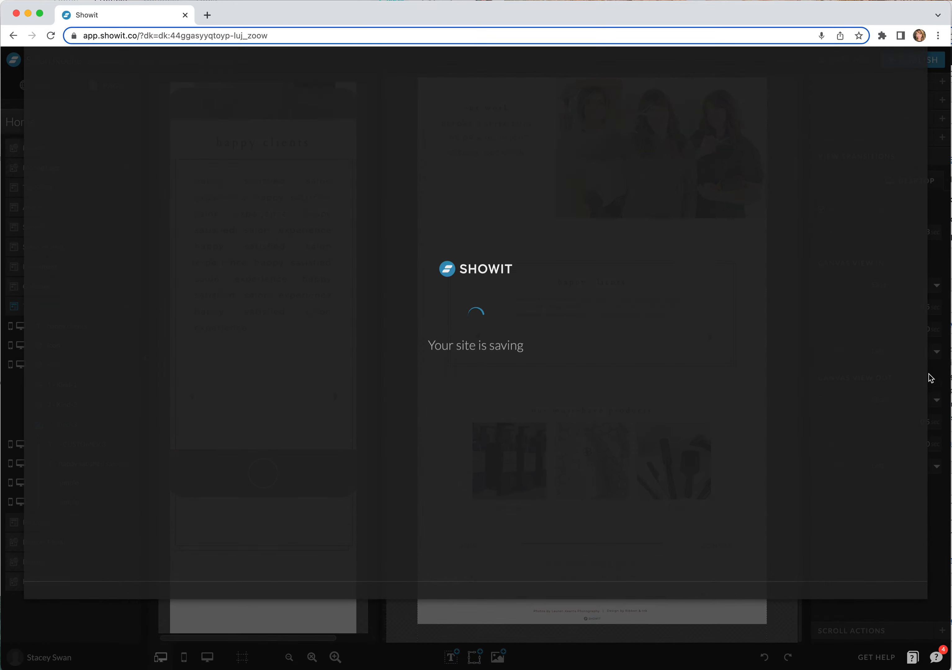
pyautogui.scroll(-10, 621, 467)
pyautogui.scroll(-15, 627, 467)
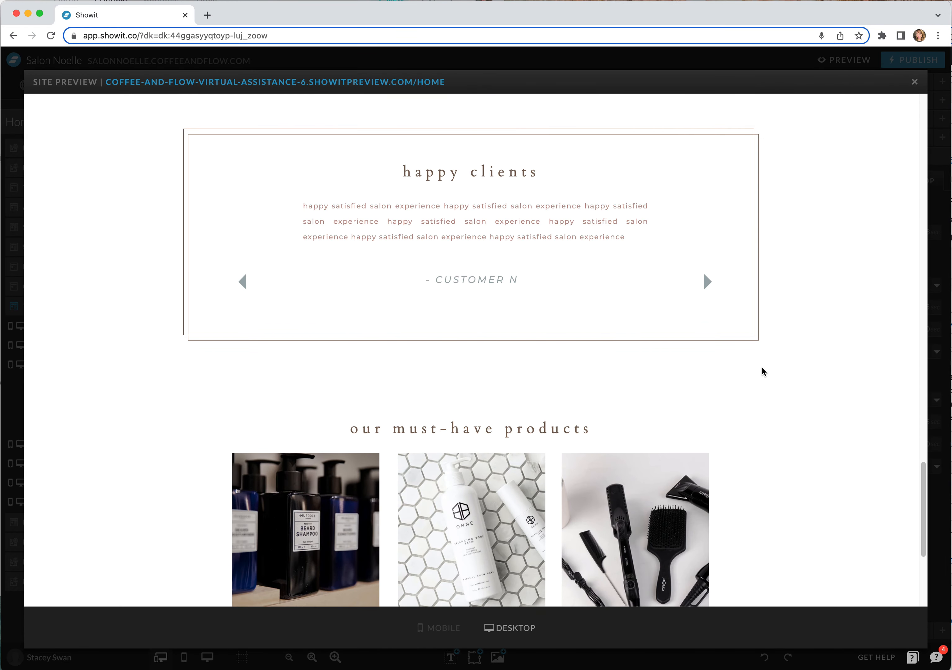
pyautogui.scroll(1, 763, 371)
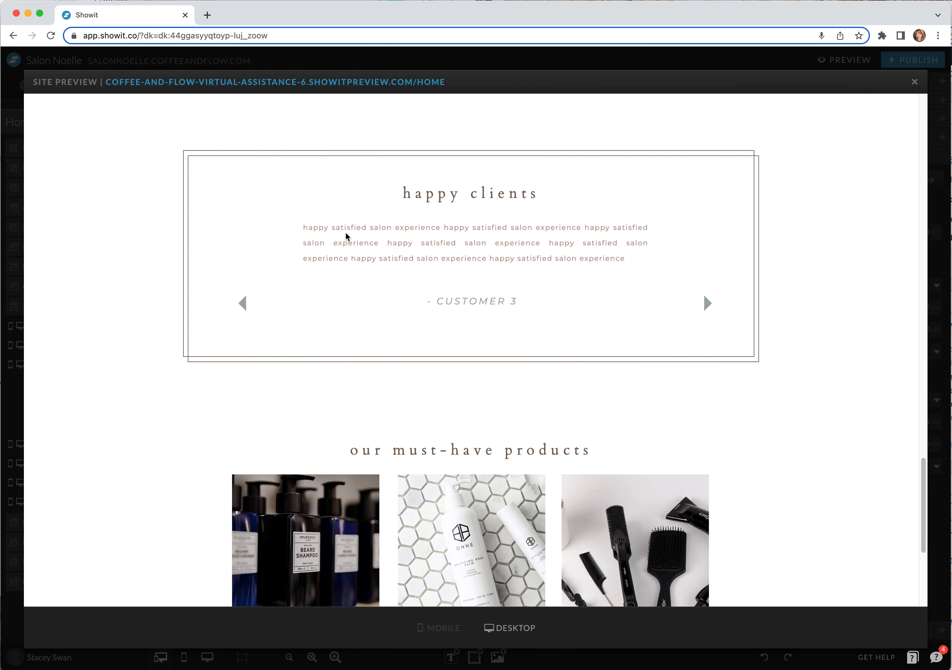
pyautogui.click(914, 82)
# Step: Change the desktop transition type to Fade for both Canvas View In and Canvas View Out
pyautogui.click(888, 279)
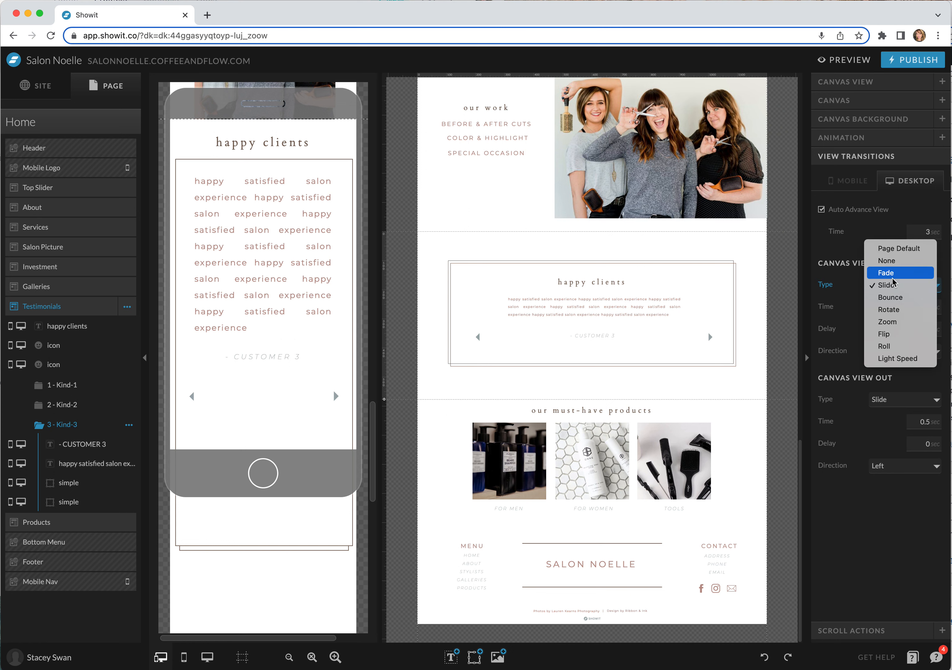
pyautogui.click(907, 272)
pyautogui.click(895, 402)
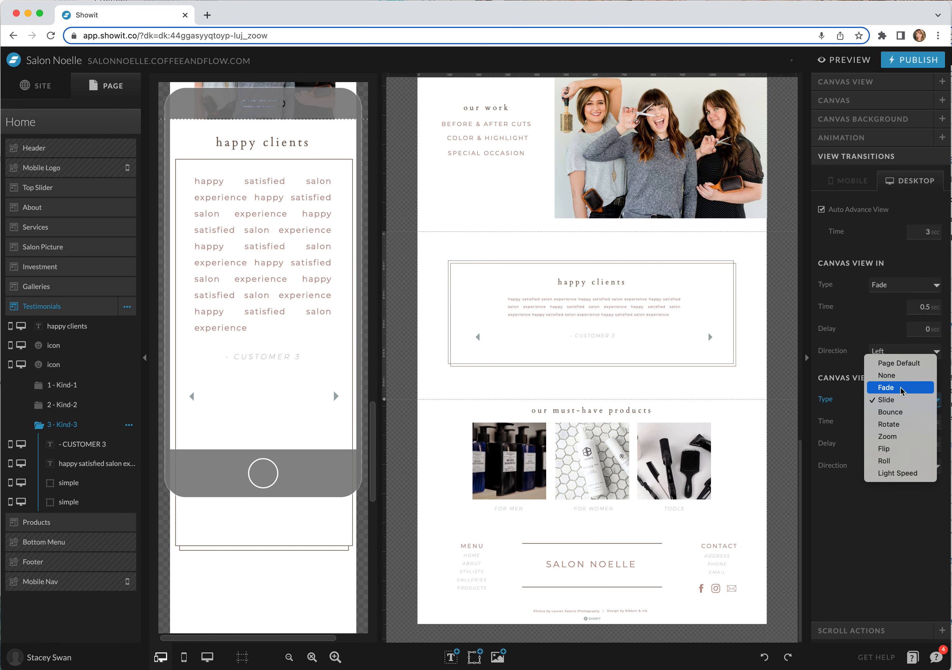
pyautogui.click(901, 388)
pyautogui.scroll(2, 745, 416)
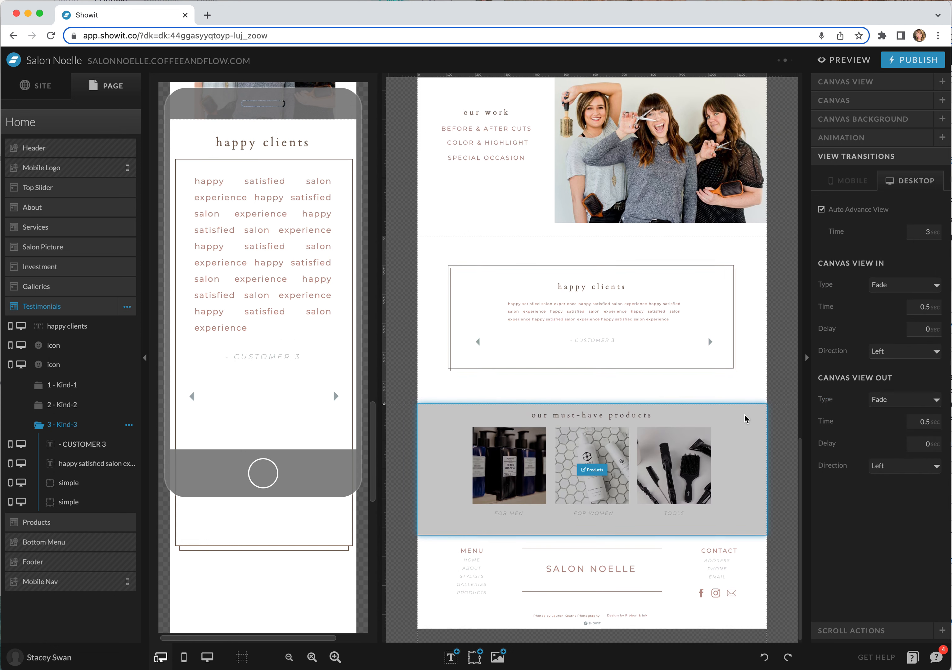